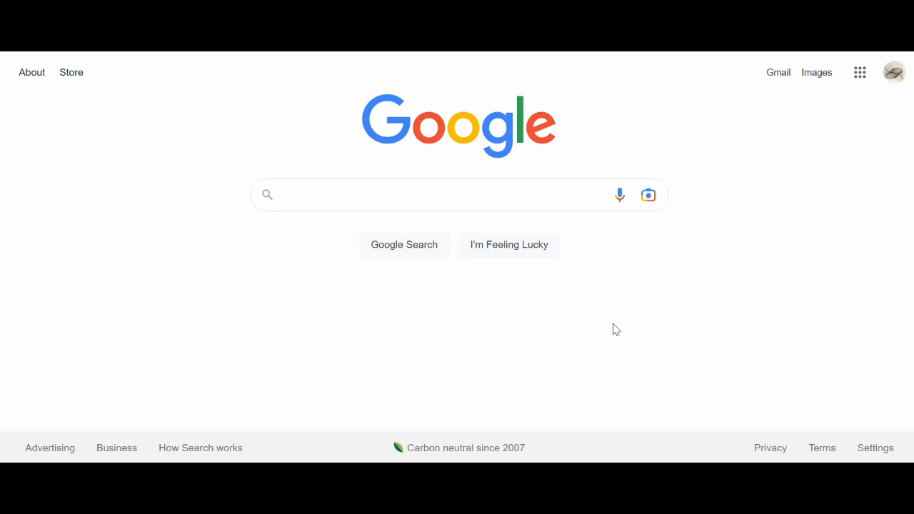
click(422, 204)
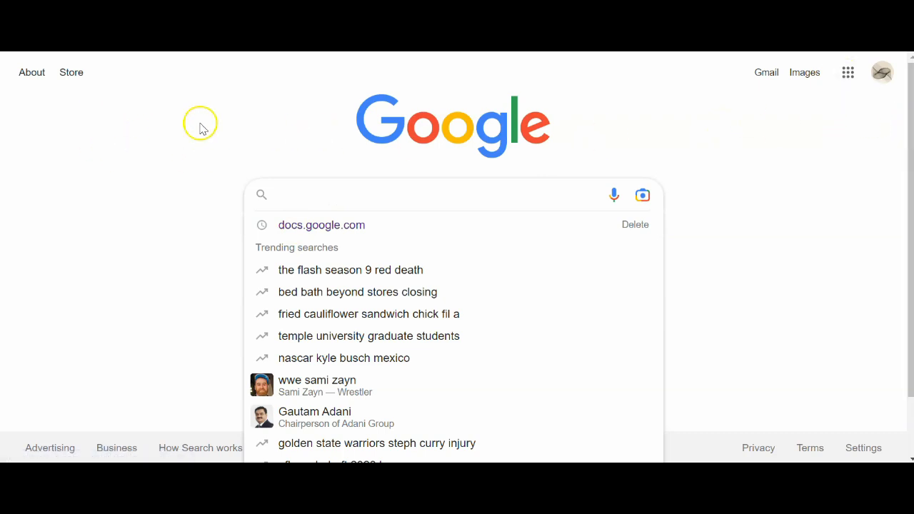
click(267, 120)
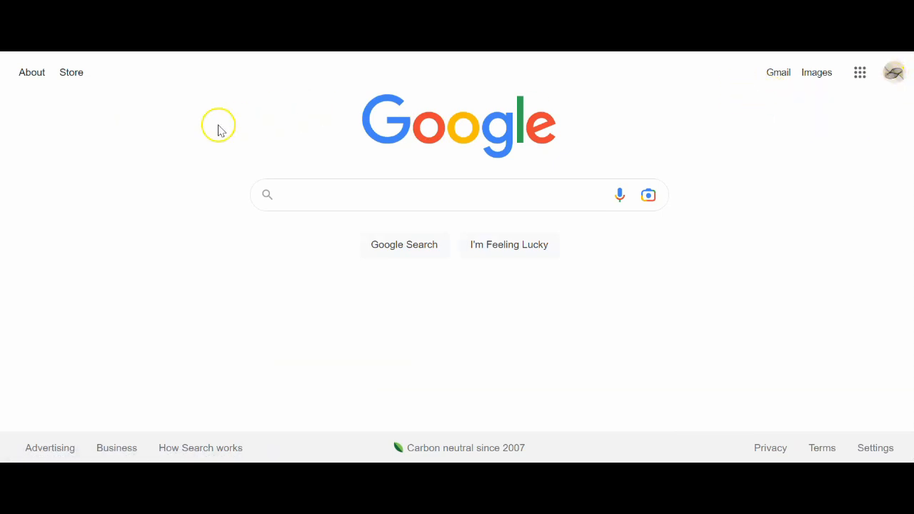
Open Google Docs from the list of Google apps and create a new blank document
click(855, 77)
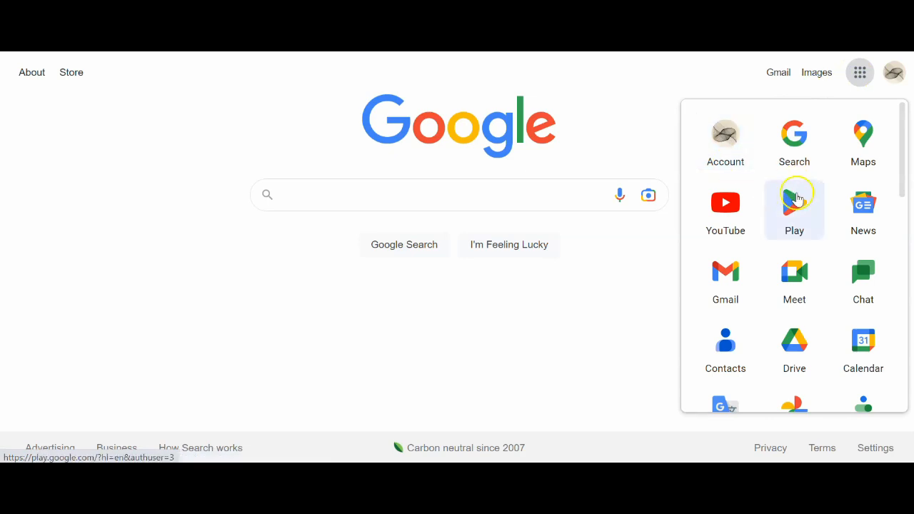
scroll(797, 204, down, 1)
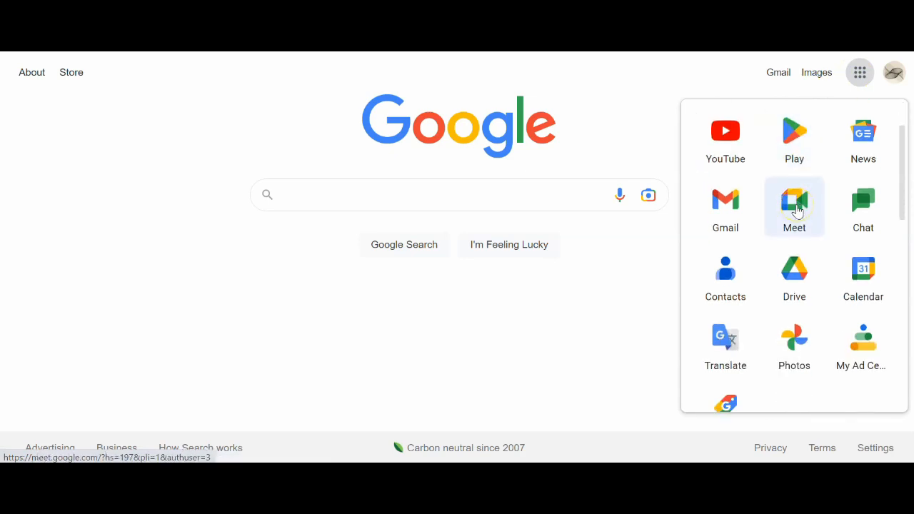
scroll(797, 211, down, 2)
scroll(799, 211, down, 1)
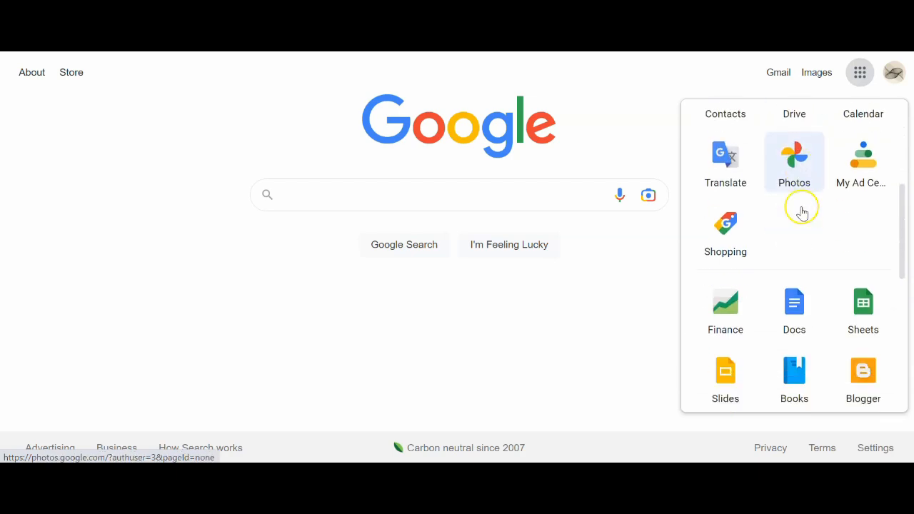
scroll(801, 211, down, 1)
click(805, 212)
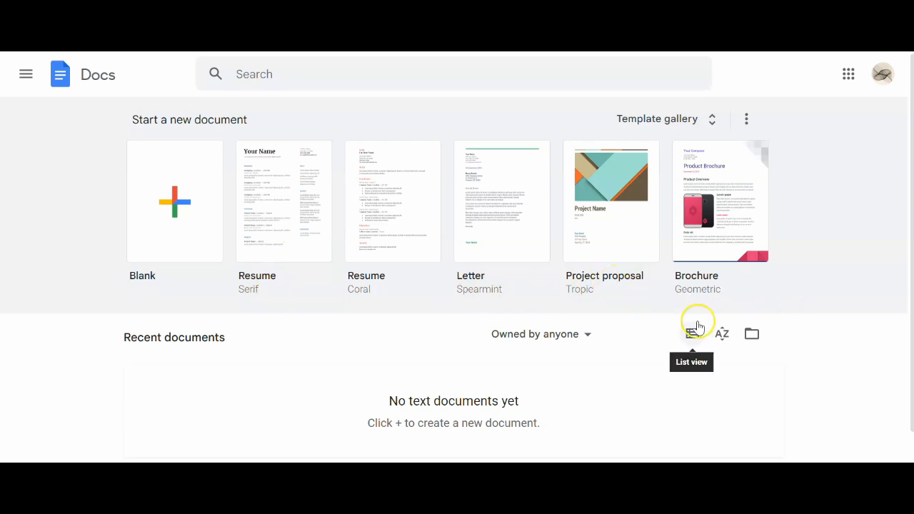
click(177, 256)
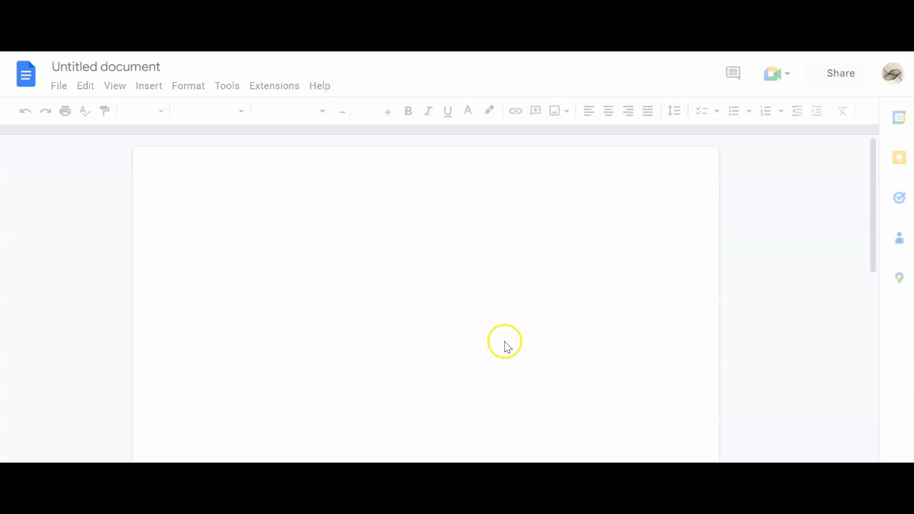
Write the text "Girafe is spelt inaccurately" at the start of the document, using "spelt" rather than "spelled"
click(222, 226)
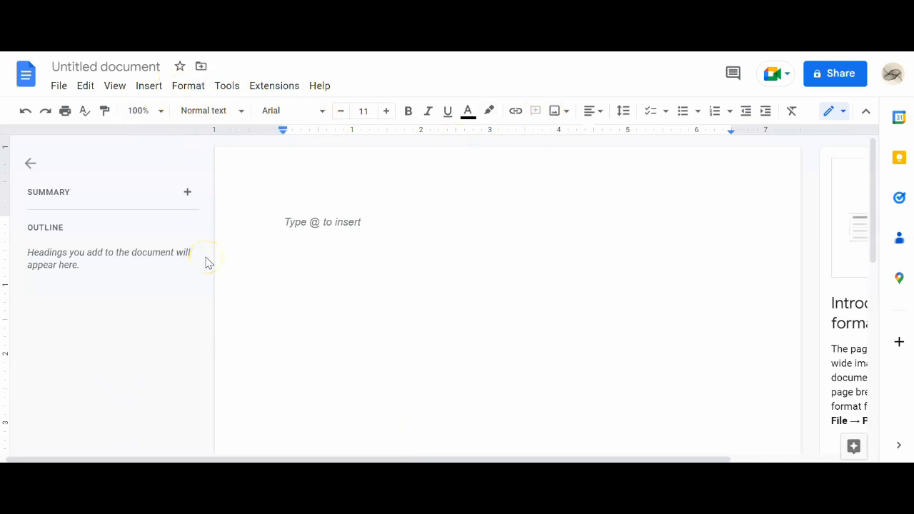
click(299, 250)
click(277, 251)
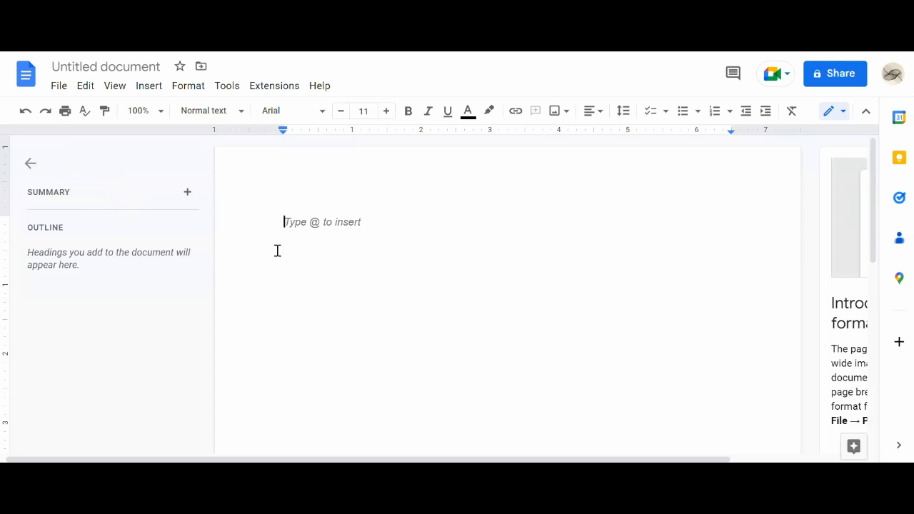
text(Girafe )
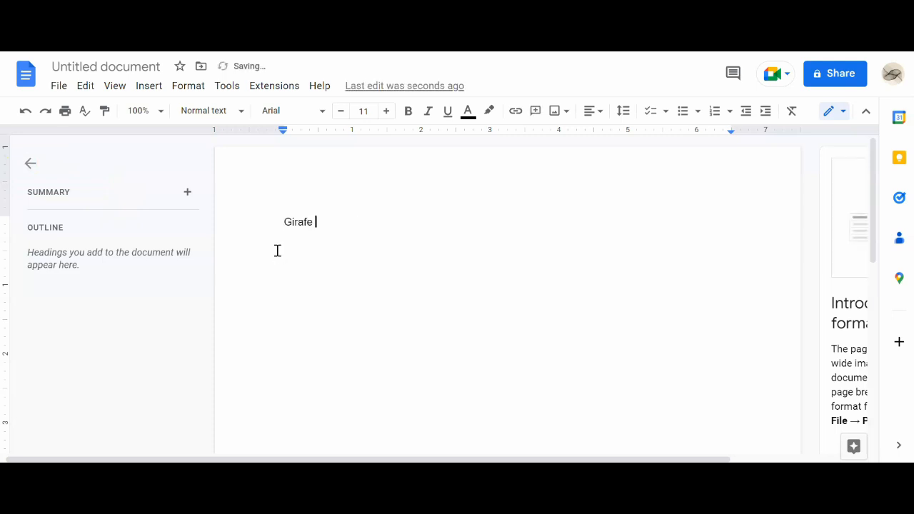
text(is spelled)
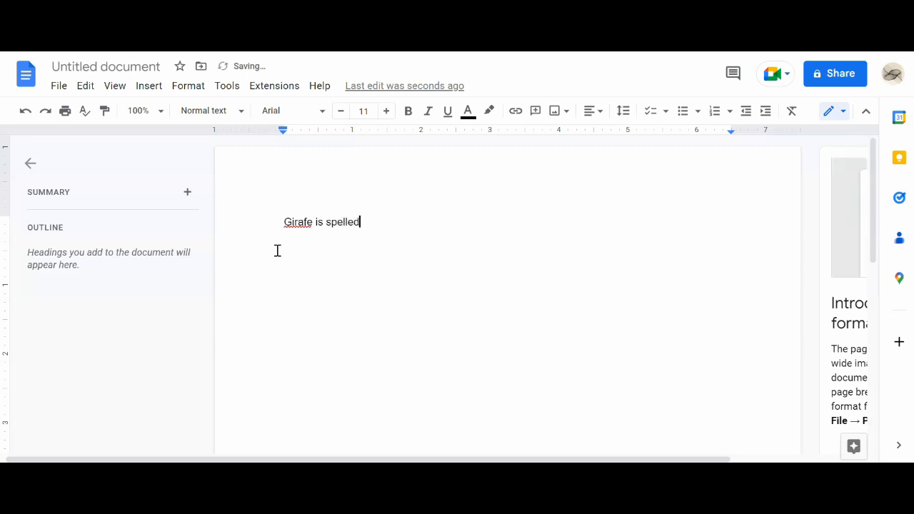
key(BackSpace)
key(BackSpace)
key(BackSpace)
key(BackSpace)
text(t )
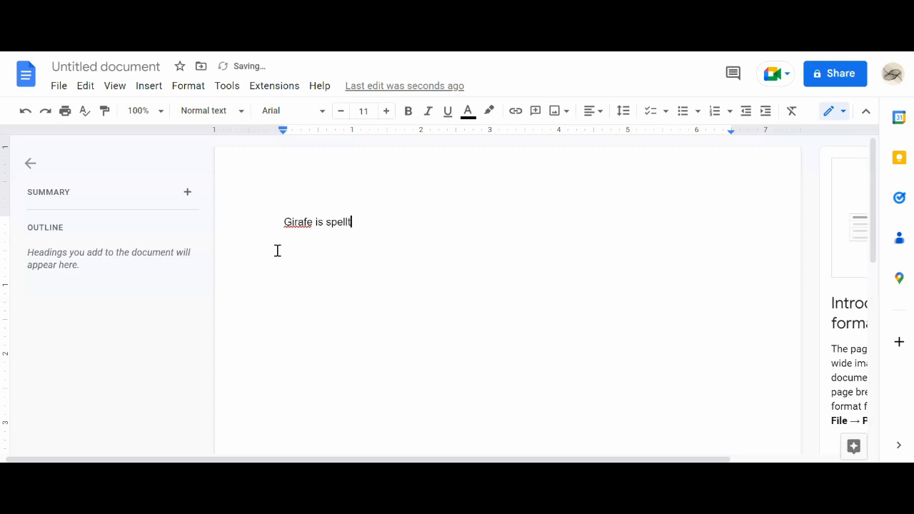
text(inaccurately)
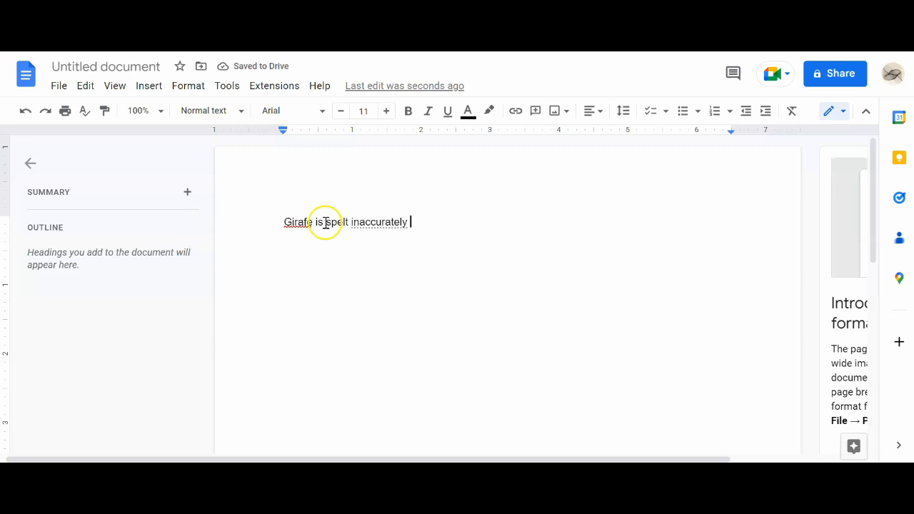
Correct the misspelt word "Girafe" to the suggested spelling "Giraffe"
mouse_move(369, 222)
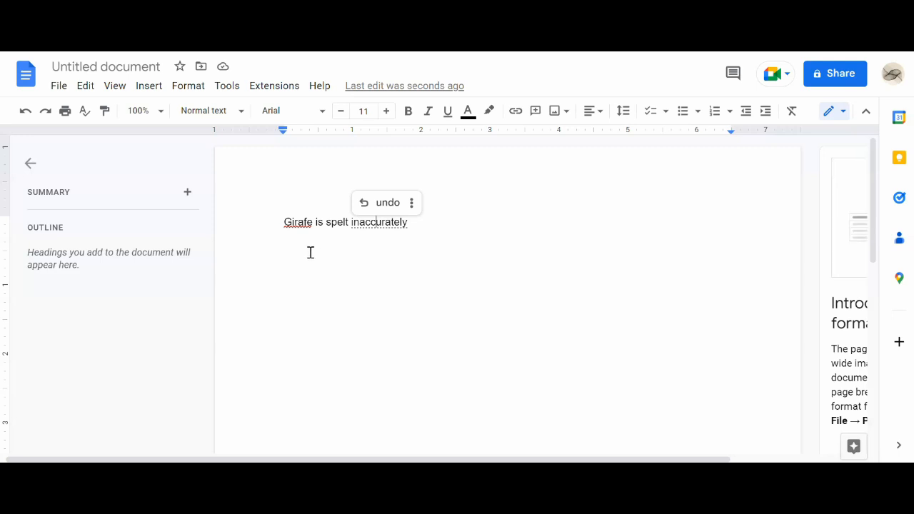
right_click(301, 223)
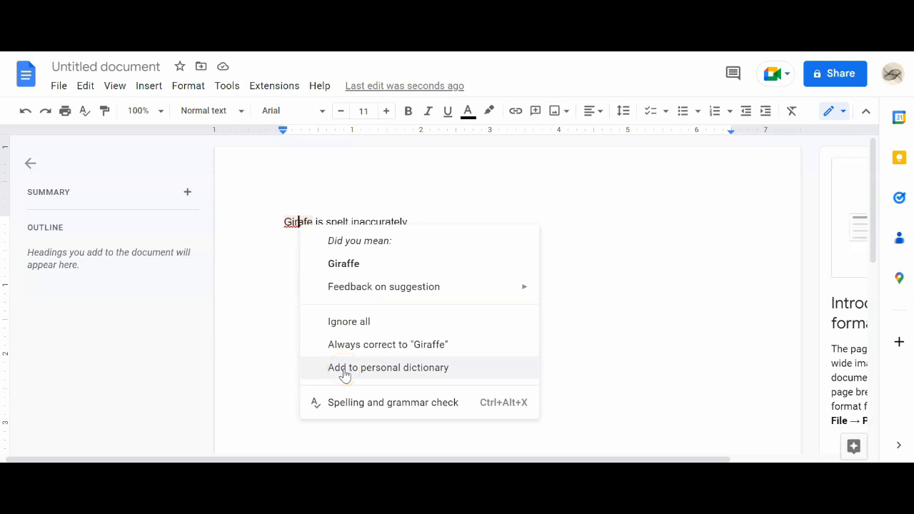
click(376, 264)
click(457, 229)
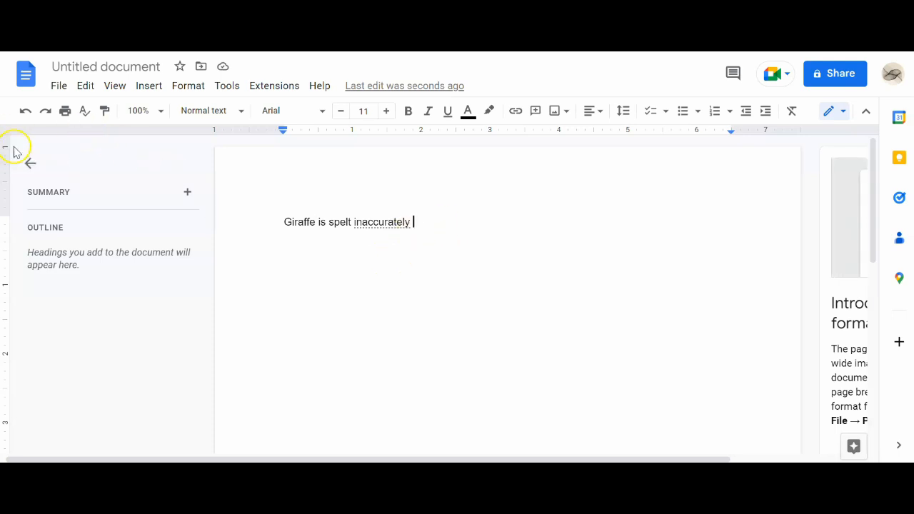
Undo the spelling correction of "Giraffe" and redo it
click(25, 112)
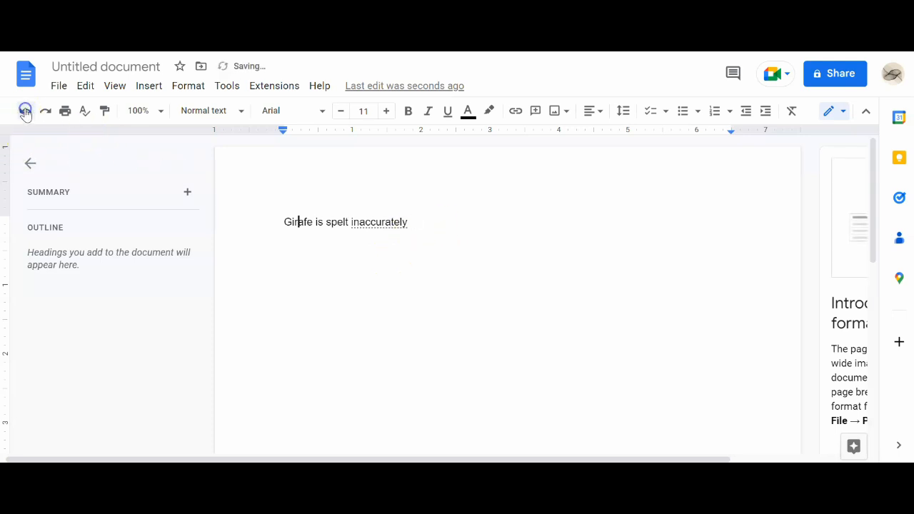
click(424, 286)
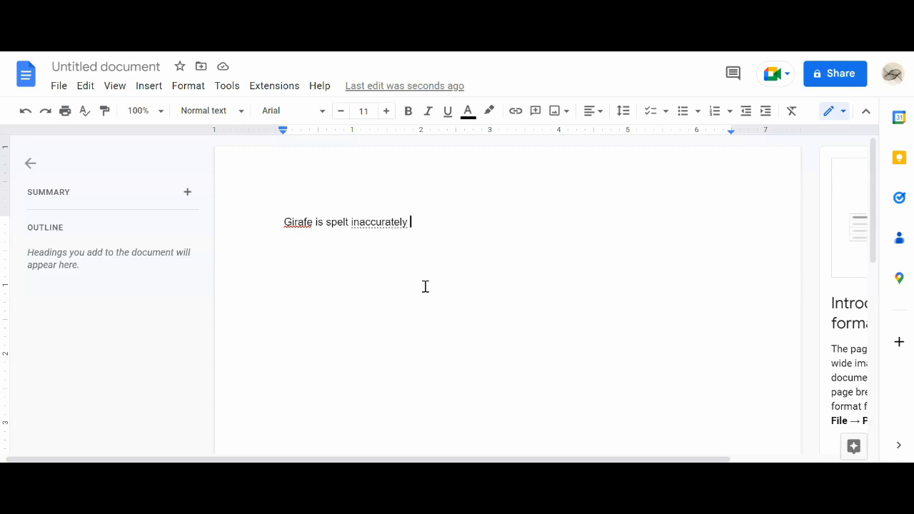
click(43, 112)
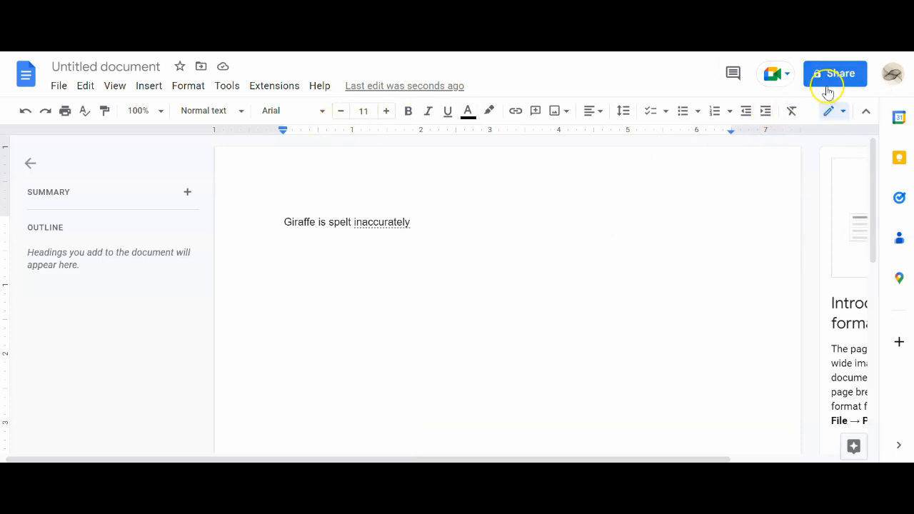
Rename the document as "1st Google Doc Exposure"
click(104, 66)
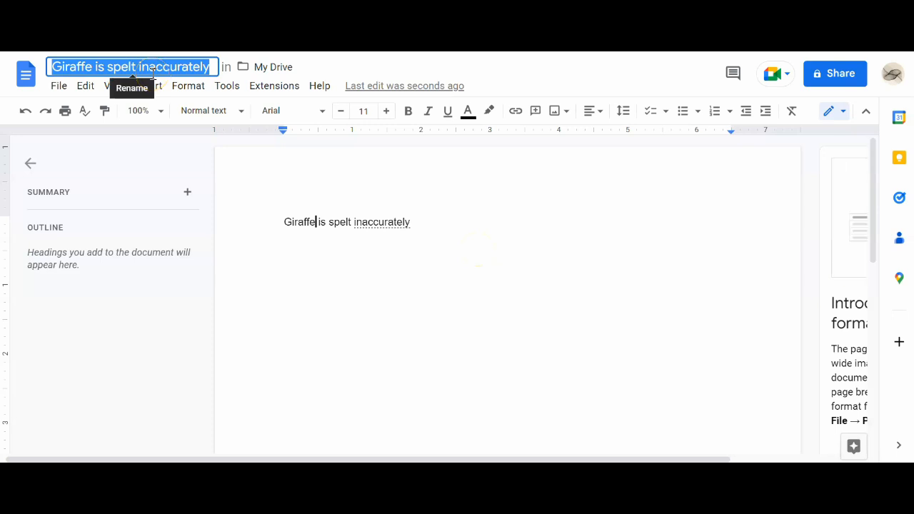
text(!st)
key(BackSpace)
key(BackSpace)
key(BackSpace)
key(BackSpace)
text(1)
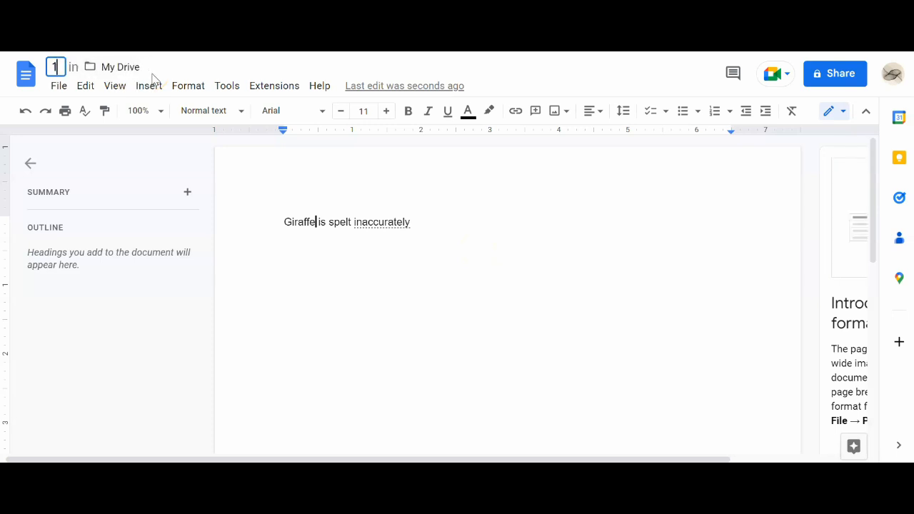
text(st Google Do)
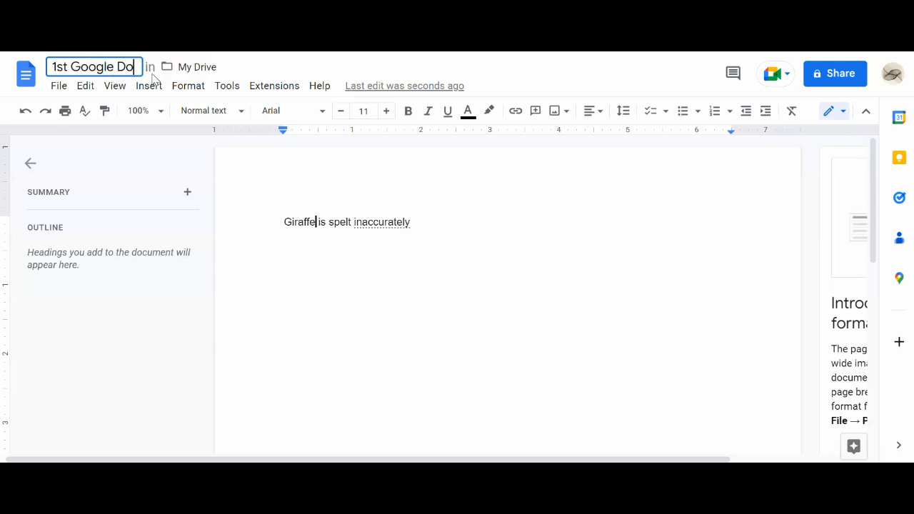
text(c Exposure)
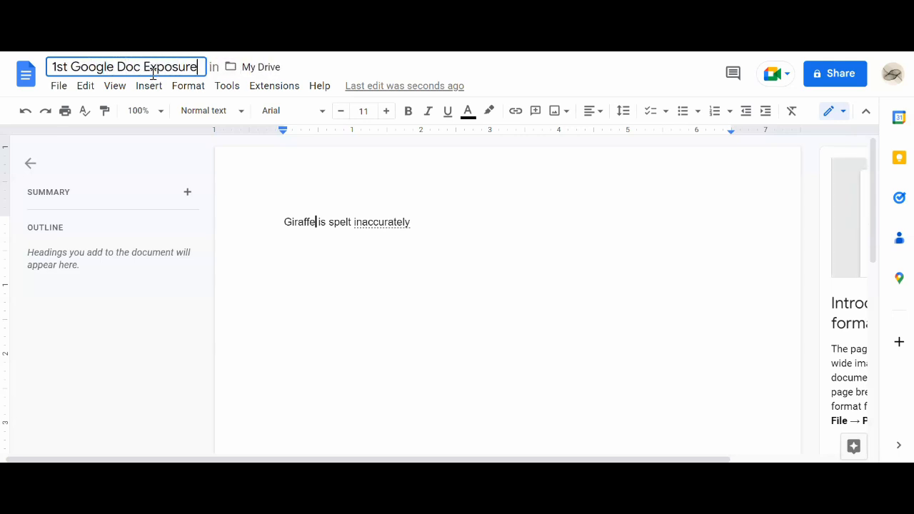
click(333, 183)
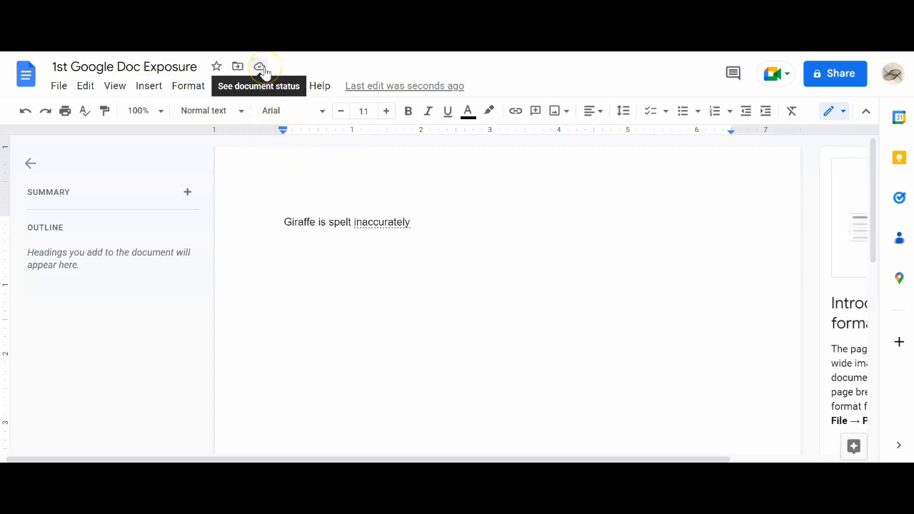
End the sentence with a period directly after the word "inaccurately"
click(446, 232)
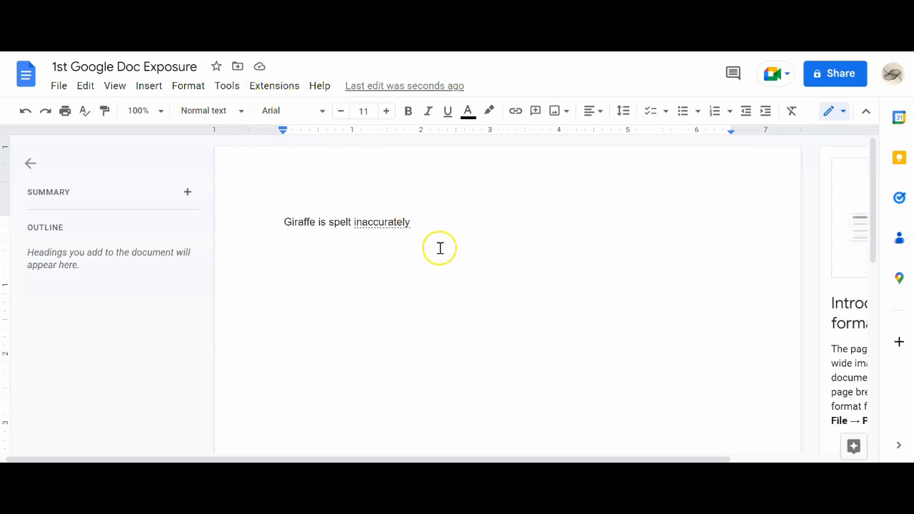
key(BackSpace)
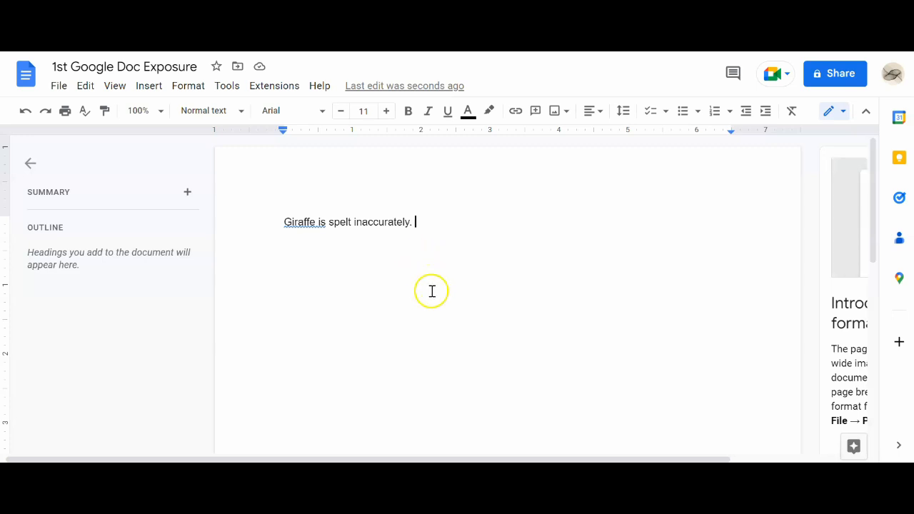
Select the word "inaccurately" and look over the editing options offered for it
double_click(394, 222)
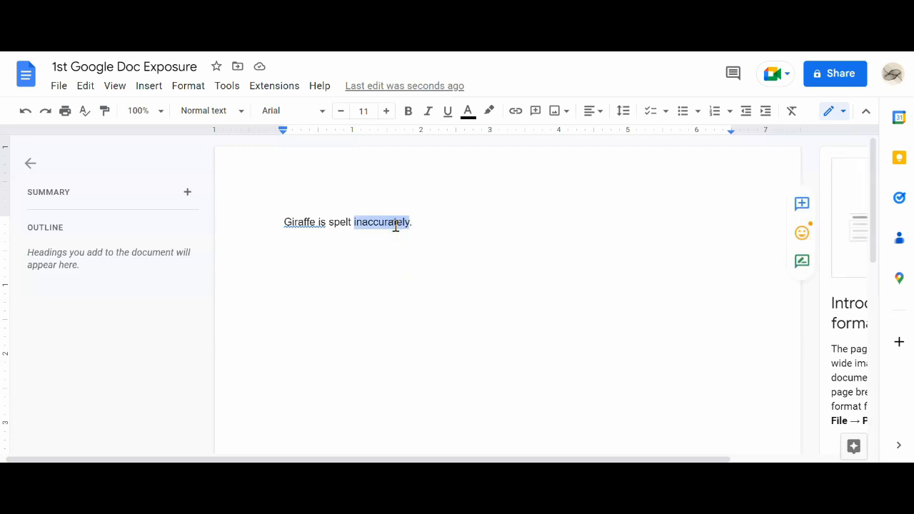
right_click(394, 224)
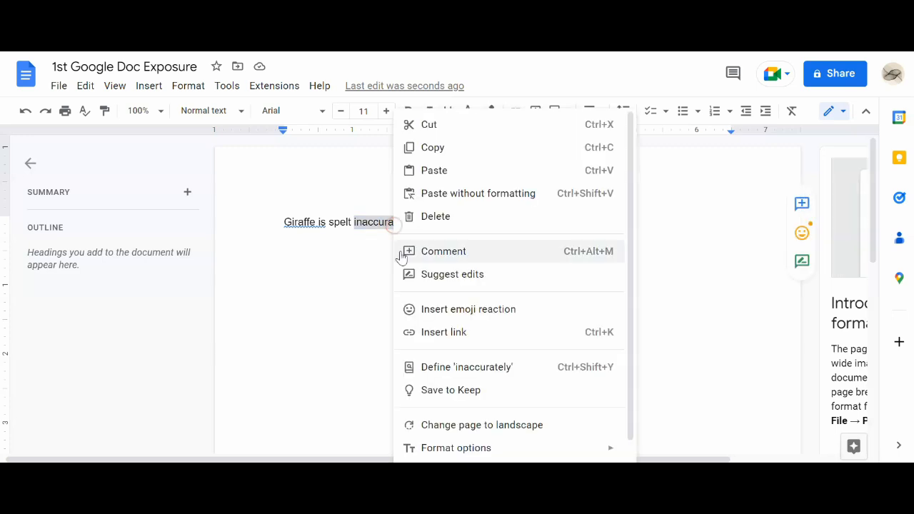
click(689, 214)
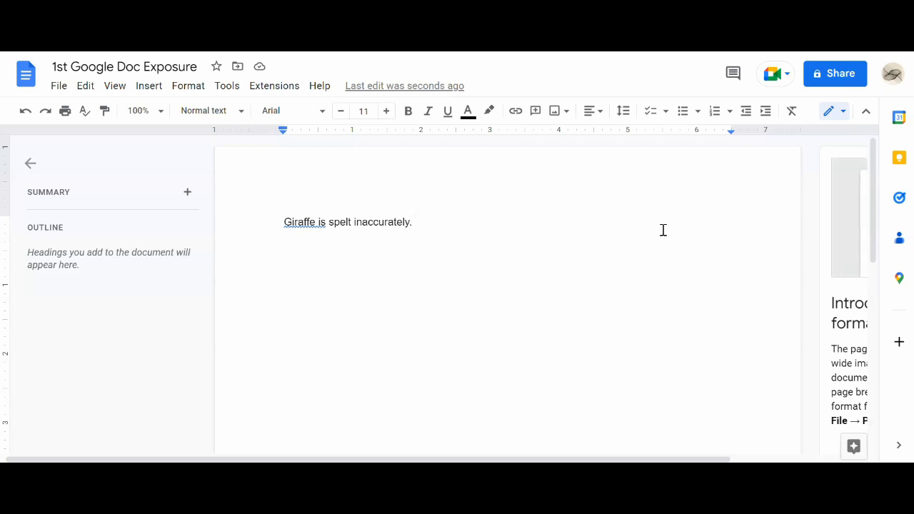
Select the word "inaccurately" and, separately, the word "spelt" to demonstrate two ways of highlighting text
double_click(369, 222)
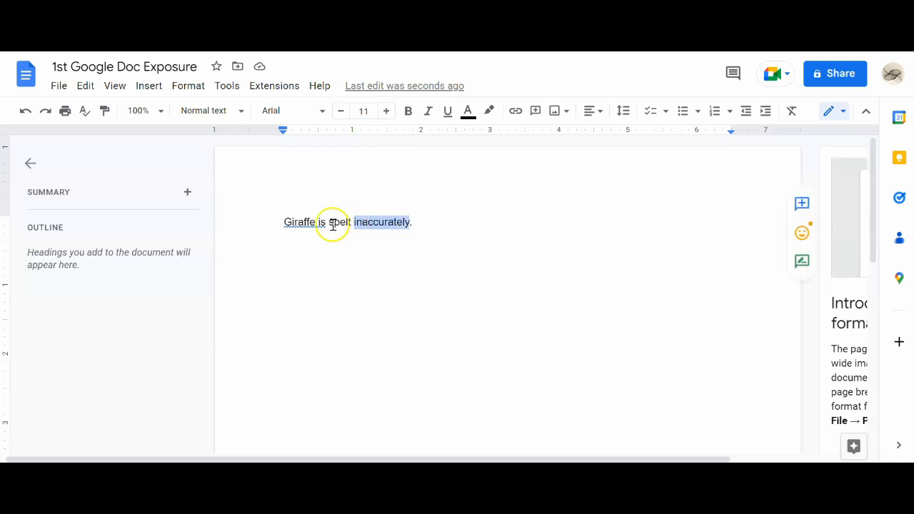
click(347, 226)
drag(328, 222, 353, 220)
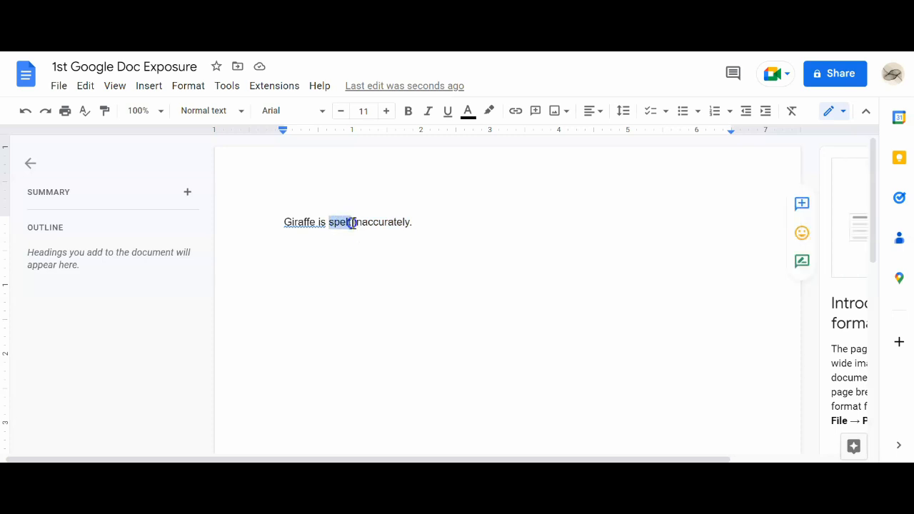
Cut the word "inaccurately" from the end of the sentence
double_click(399, 222)
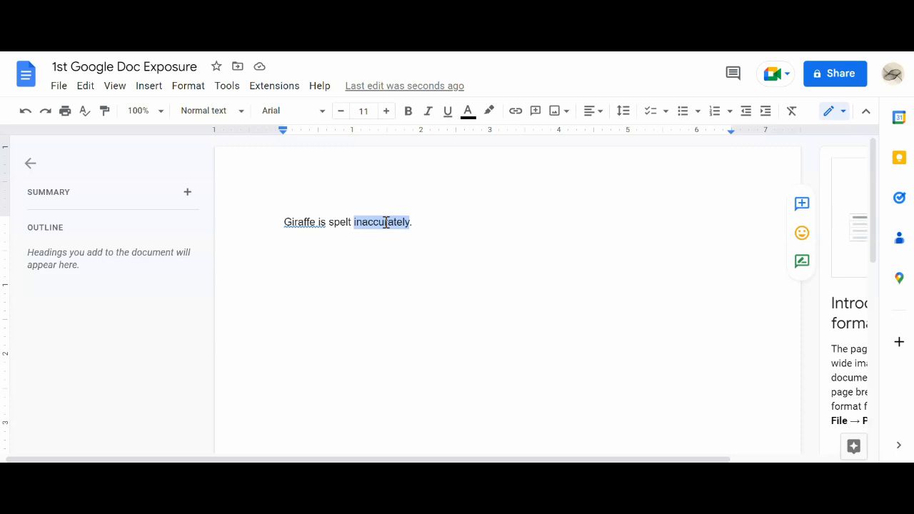
right_click(386, 223)
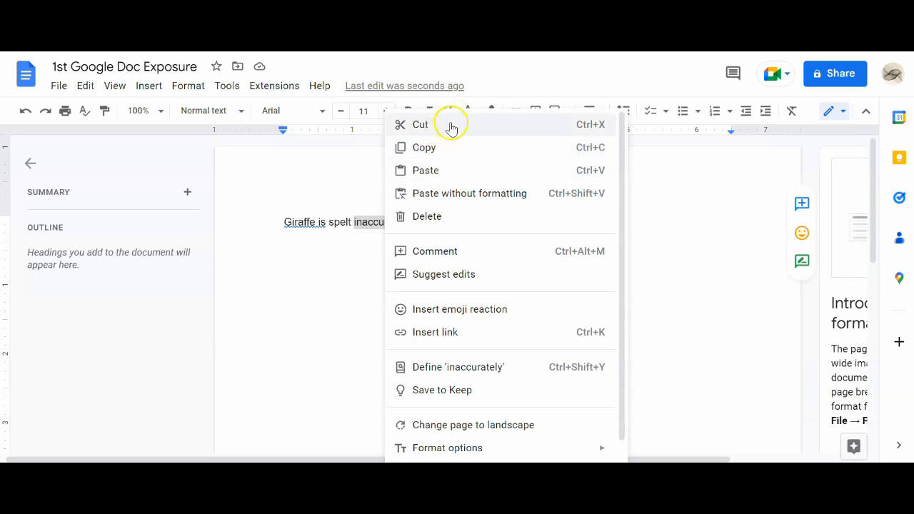
click(426, 125)
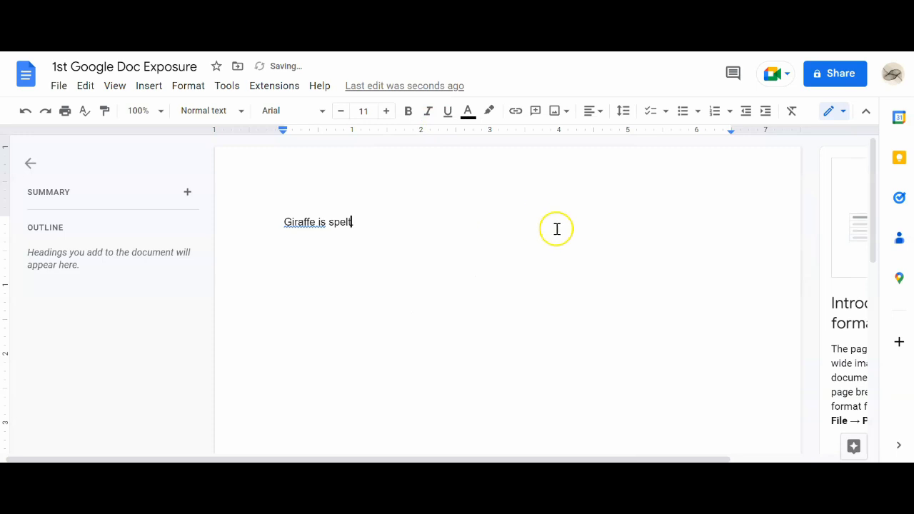
Paste the cut word at the start of the sentence so that it reads "Inaccurately Giraffe is spelt."
drag(357, 210, 283, 223)
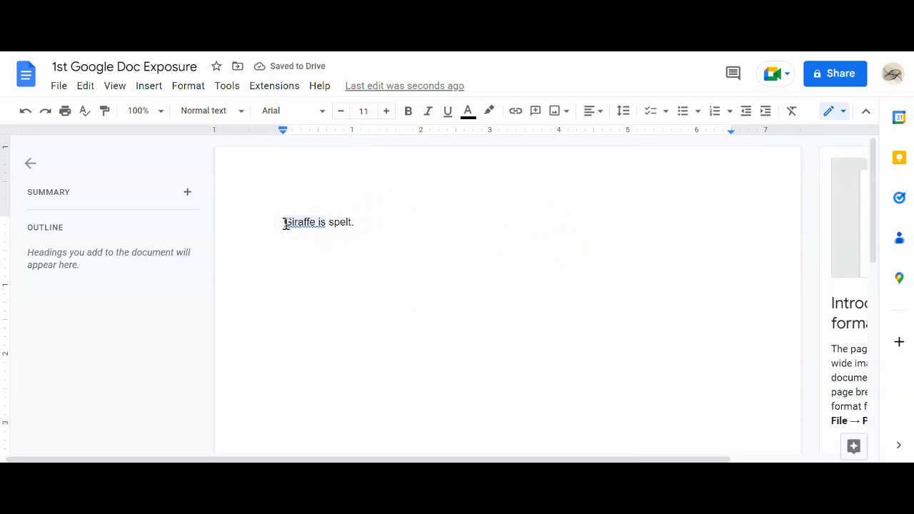
click(284, 223)
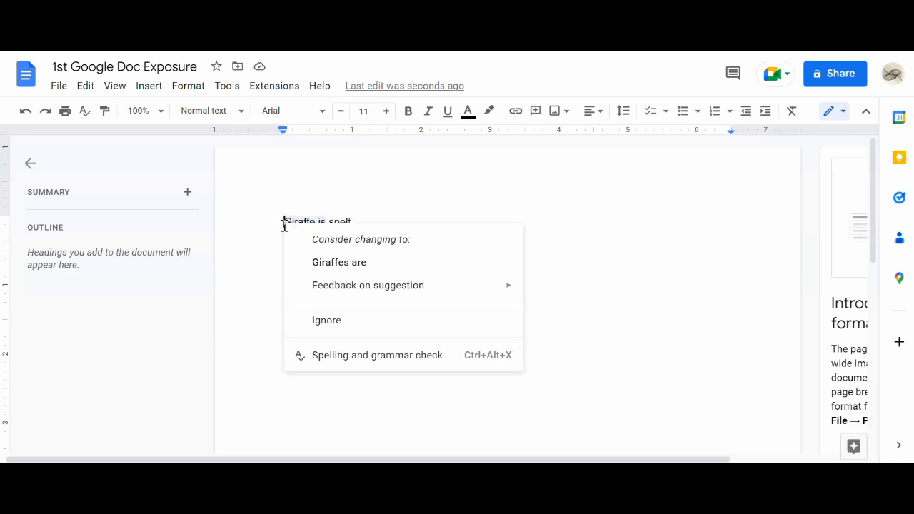
click(267, 232)
click(283, 224)
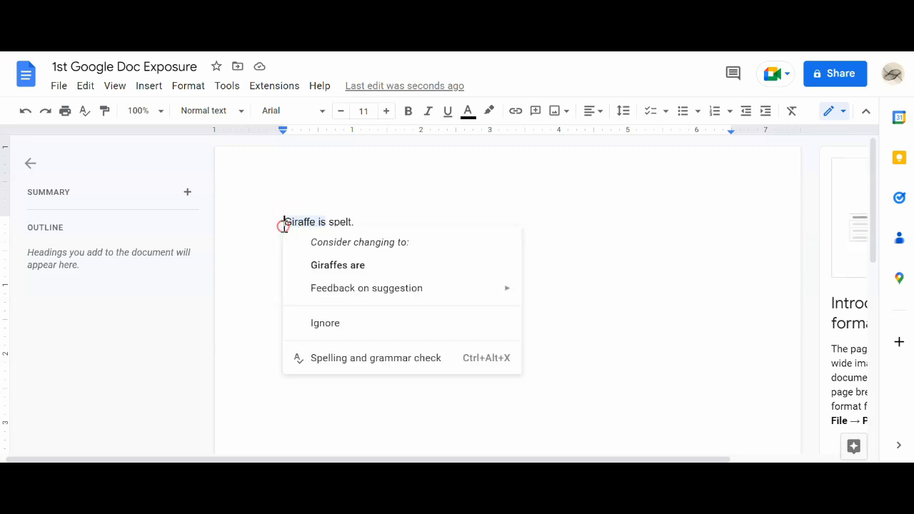
click(283, 225)
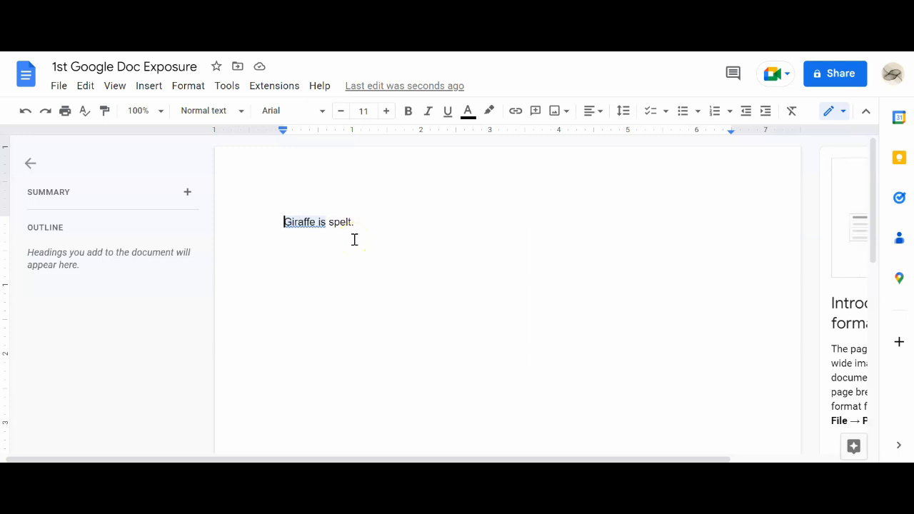
key(ctrl+v)
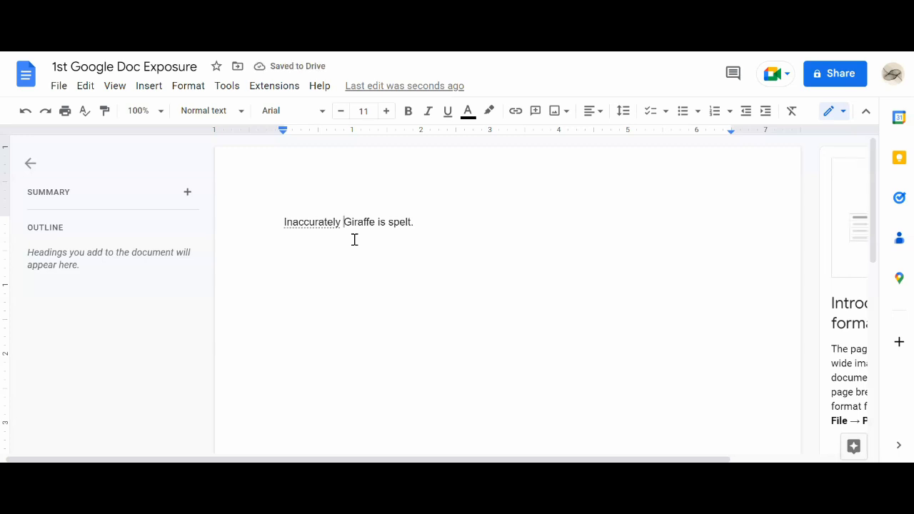
click(410, 227)
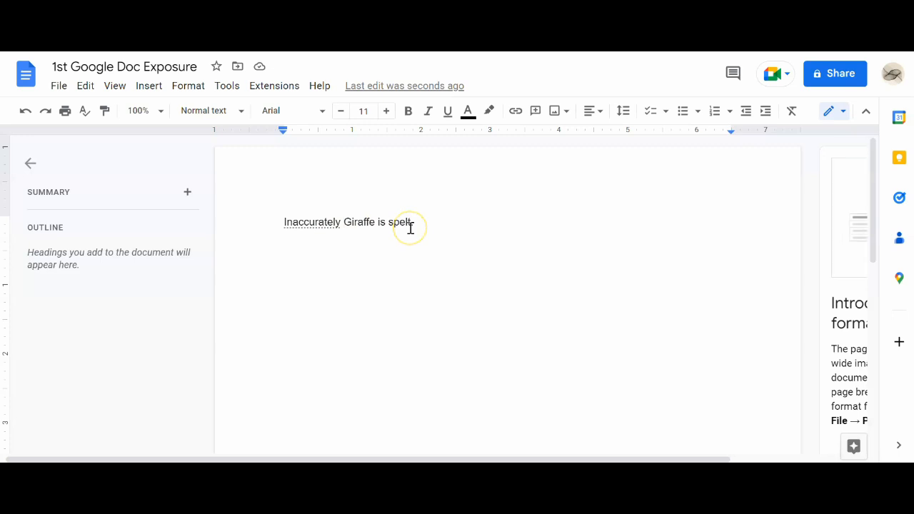
Undo the paste and the cut, back to the sentence "Giraffe is spelt inaccurately."
click(28, 113)
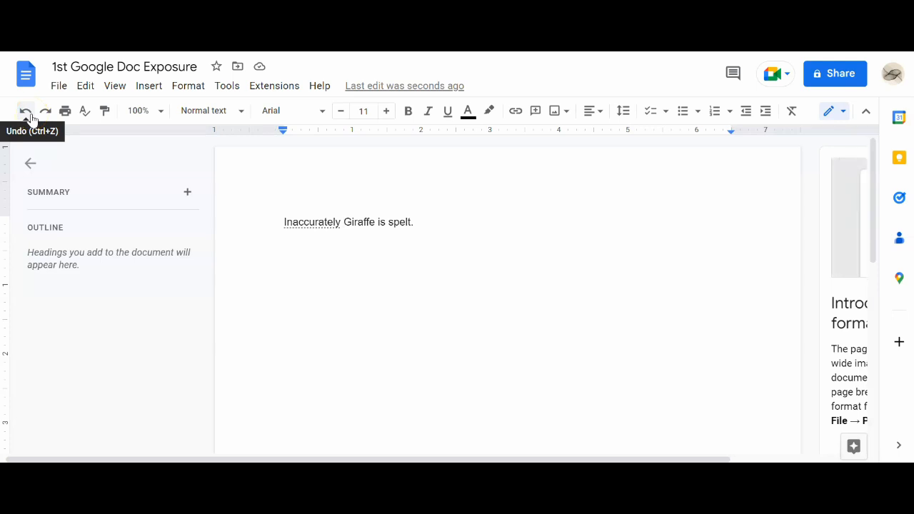
click(26, 111)
click(26, 111)
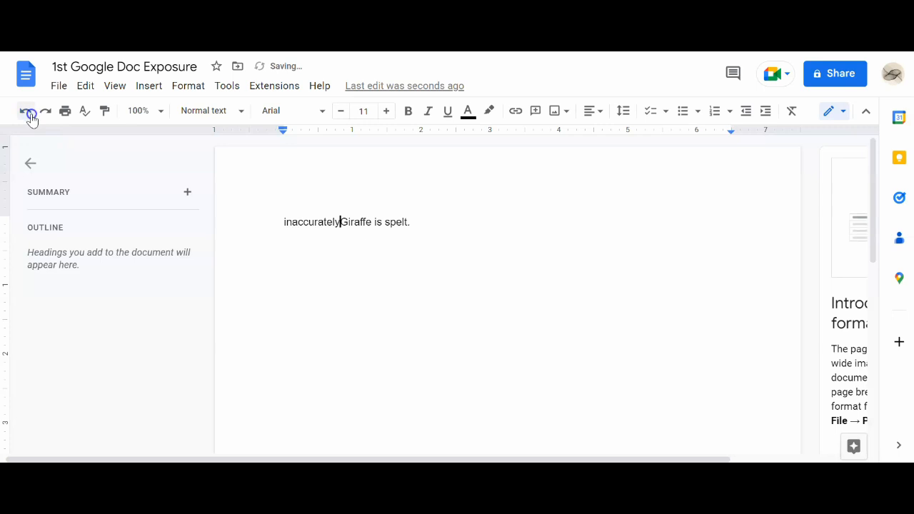
click(30, 114)
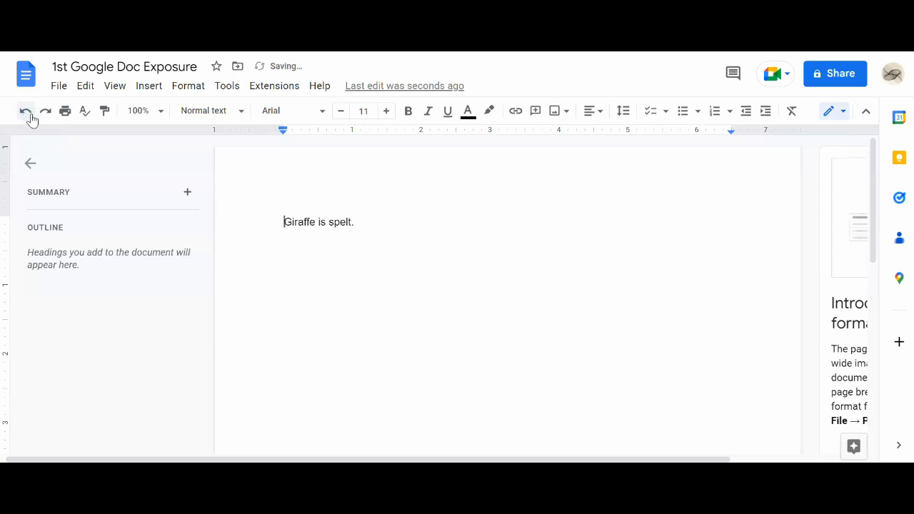
click(30, 116)
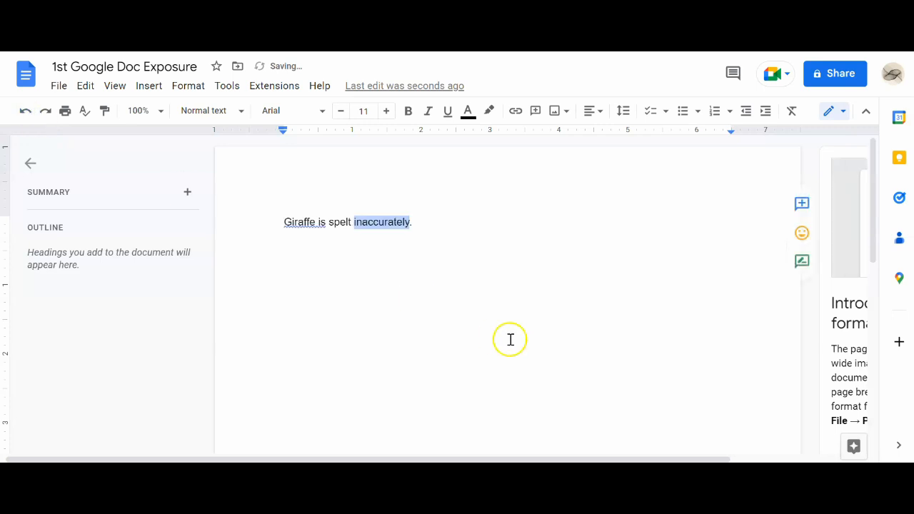
click(477, 237)
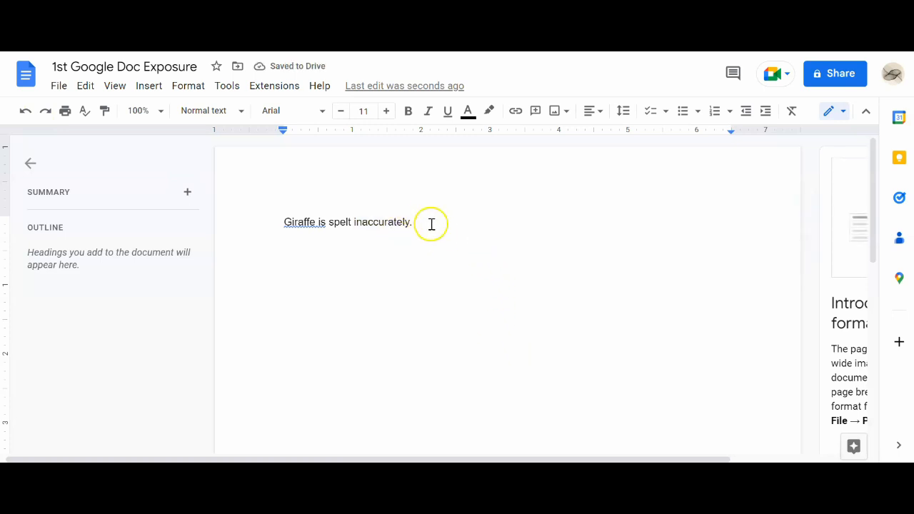
Copy the whole sentence "Giraffe is spelt inaccurately." and paste it below the original, leaving a blank line between them
triple_click(326, 221)
right_click(367, 225)
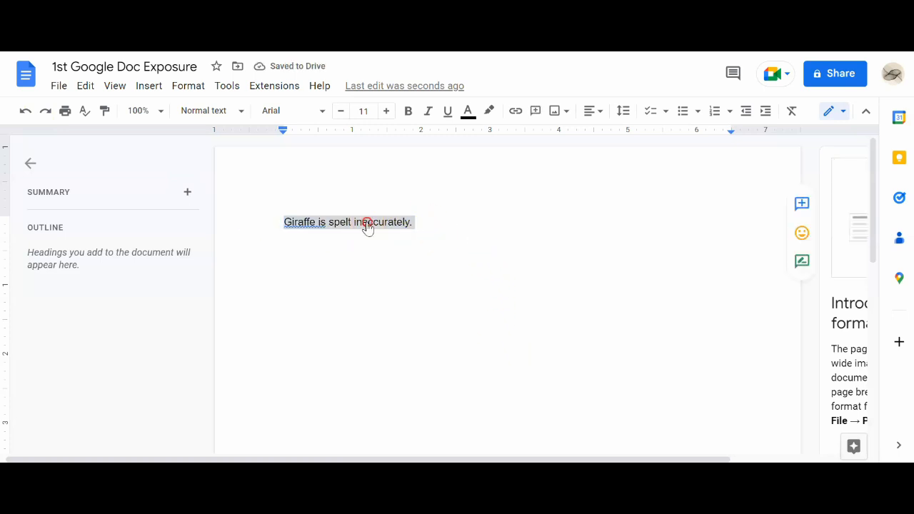
click(407, 147)
click(452, 227)
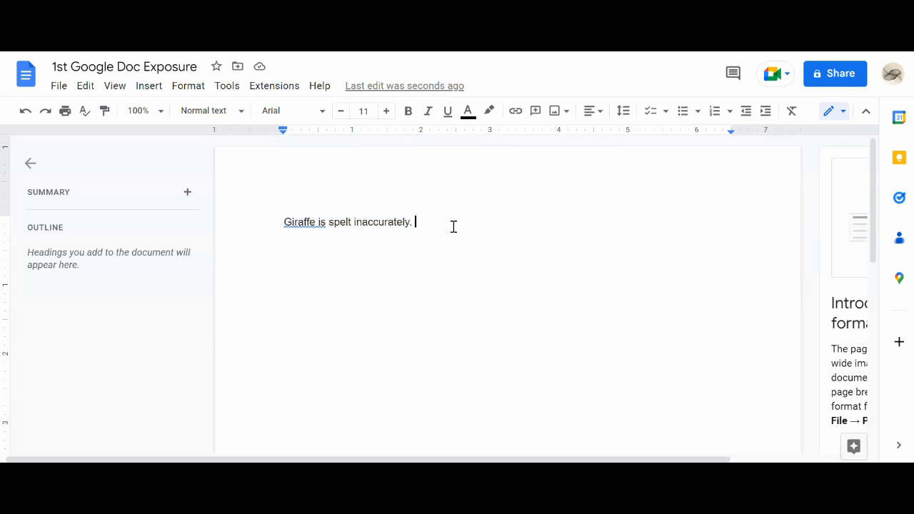
key(Return)
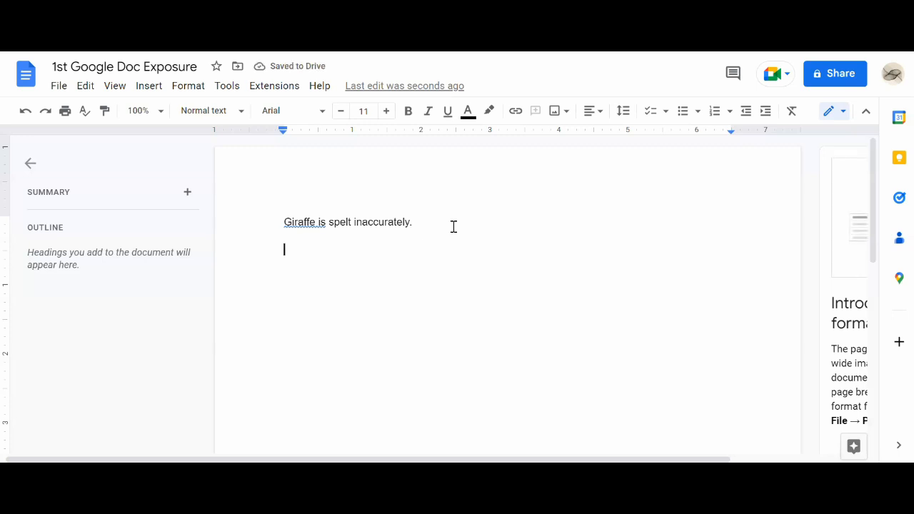
key(Return)
right_click(304, 247)
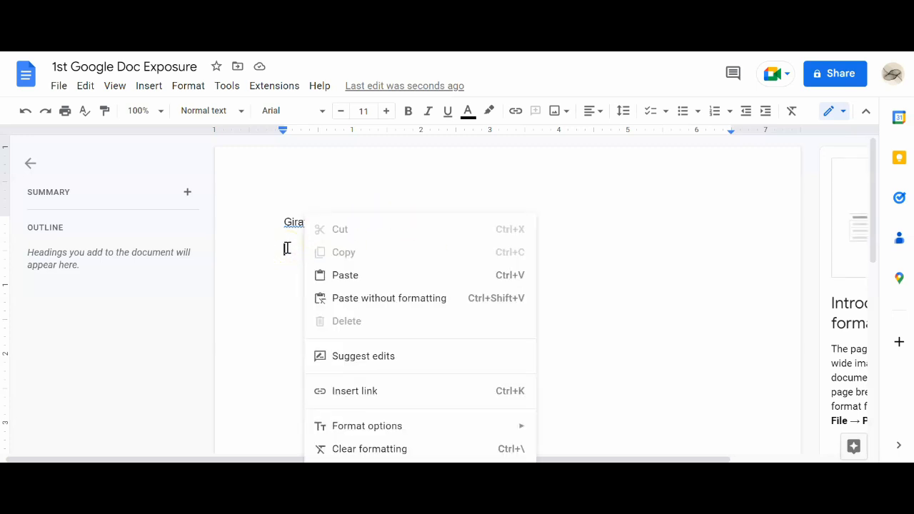
click(362, 280)
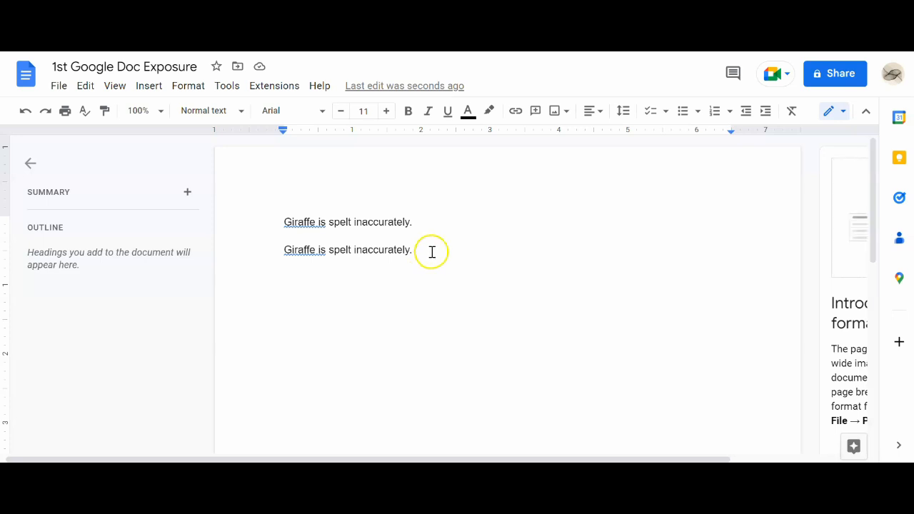
Below the second sentence, add the line "If you make it to this video I appreciate you for your time."
key(Return)
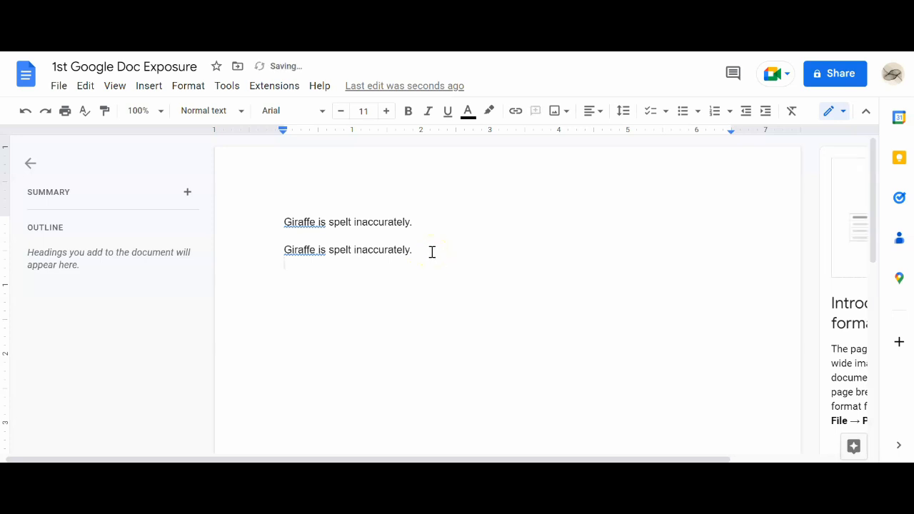
text(If you mak)
text(e t)
text(t to this )
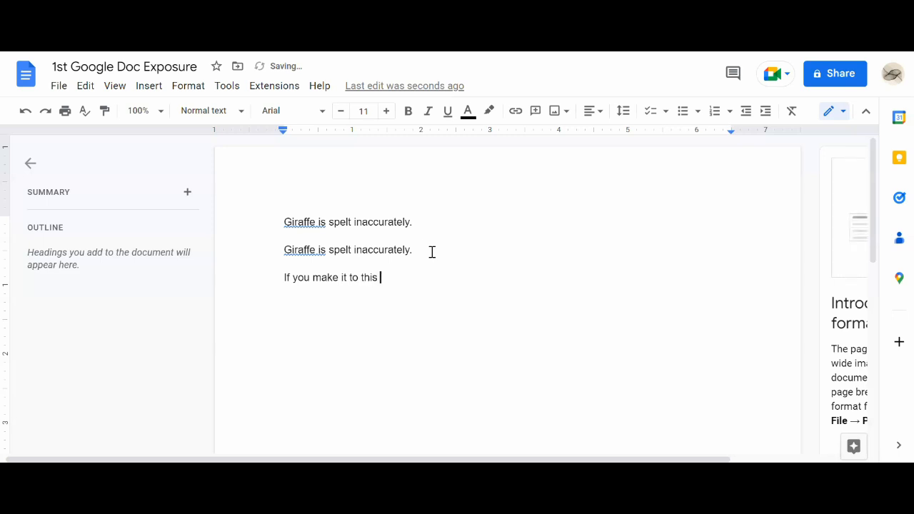
text(vidoe)
key(BackSpace)
key(BackSpace)
text(eo I a )
text(preciate you for your time.)
Add another line reading "We are will be posting every Thusday so besure to subscribe and like and follow for more."
key(Return)
text(We are will be )
text(bng)
key(BackSpace)
key(BackSpace)
key(BackSpace)
text(po)
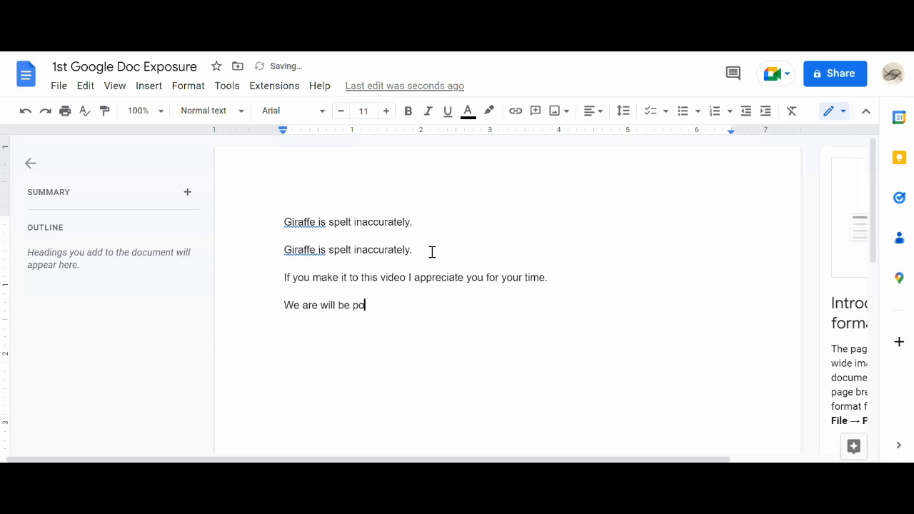
text(sting every )
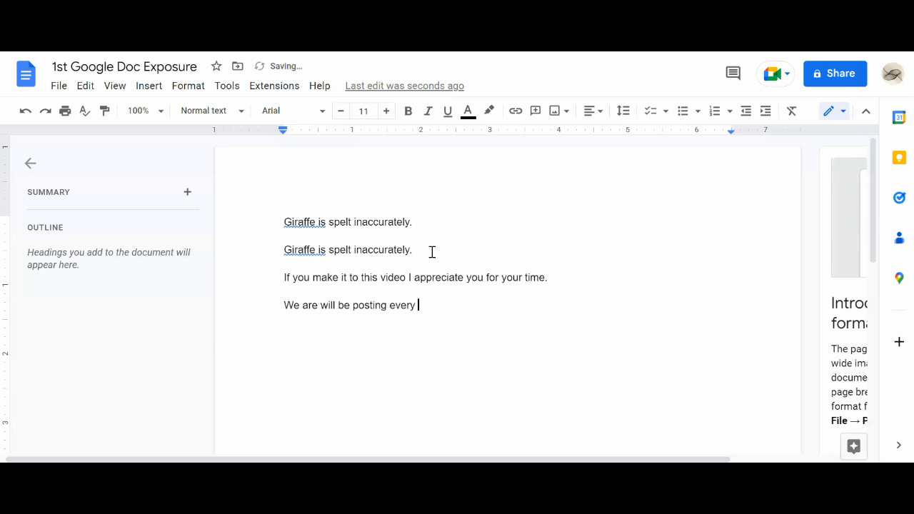
text(Thusday so )
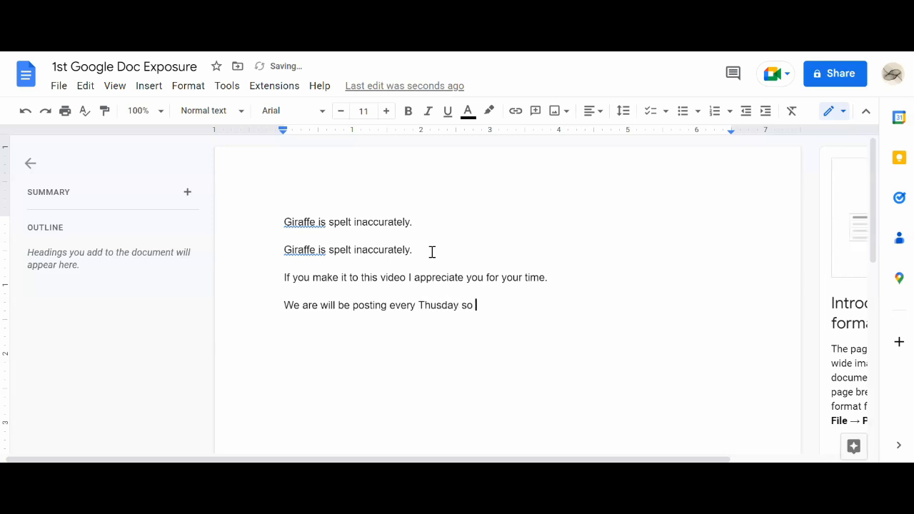
text(besure to subscribe and like and follow for more.)
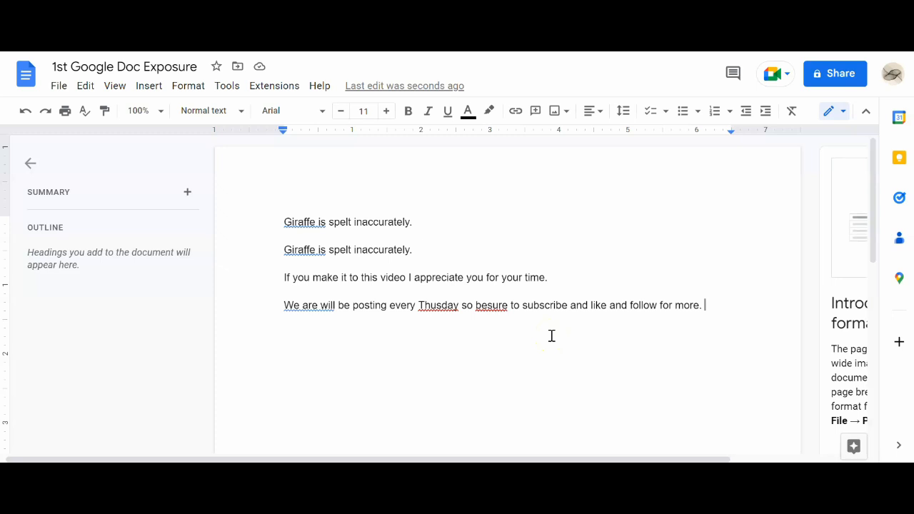
Replace "We are will" in the last line with the grammar suggestion "We will"
click(316, 308)
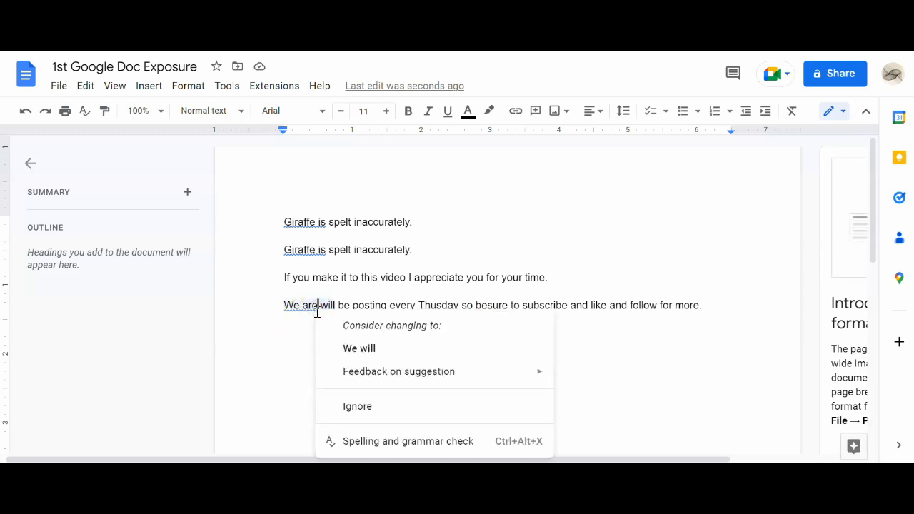
click(368, 355)
click(368, 348)
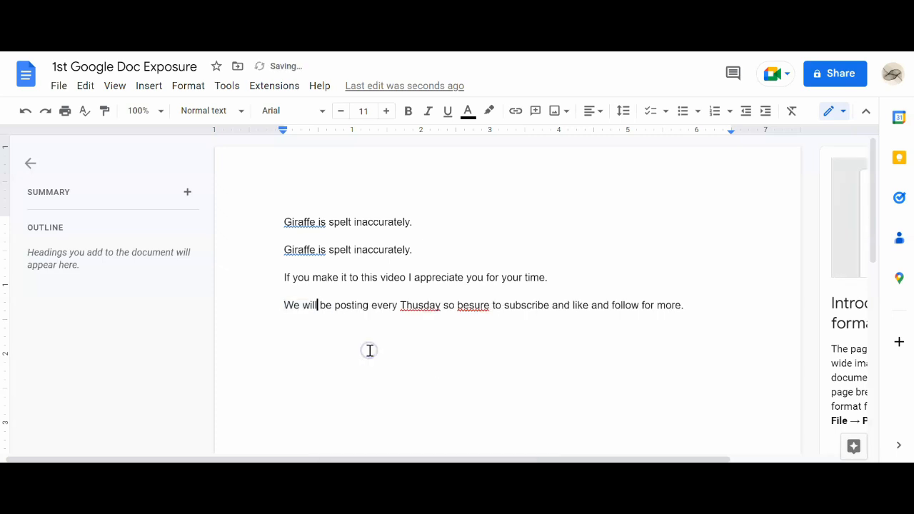
Correct "Thusday" to "Thursday" and "besure" to "be sure" in the last line using the spelling suggestions
click(433, 305)
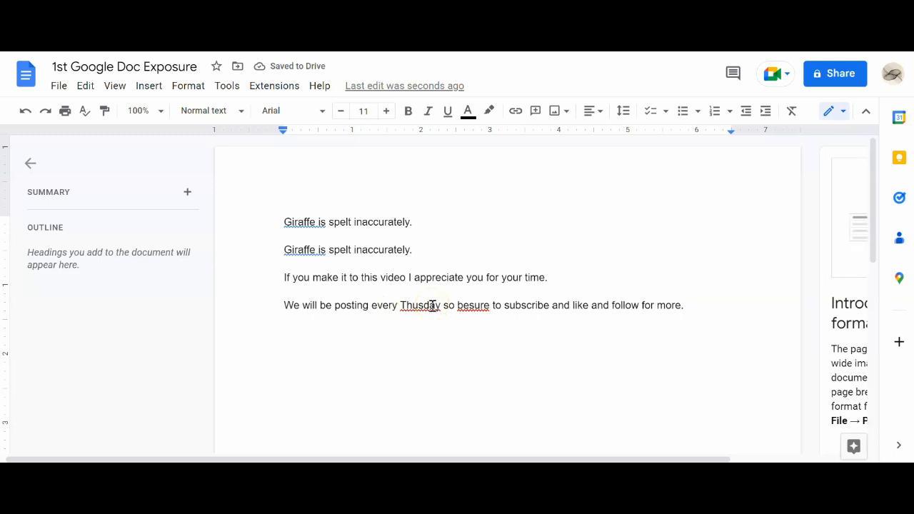
right_click(433, 304)
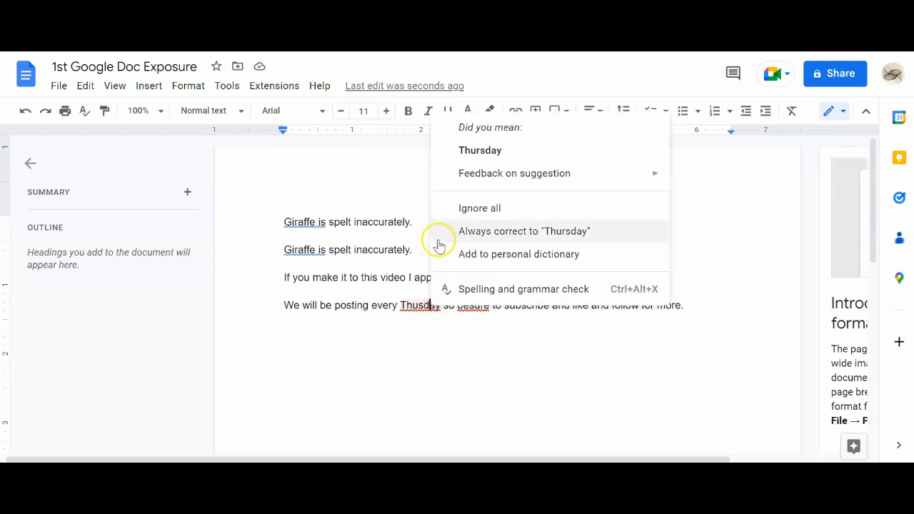
click(481, 151)
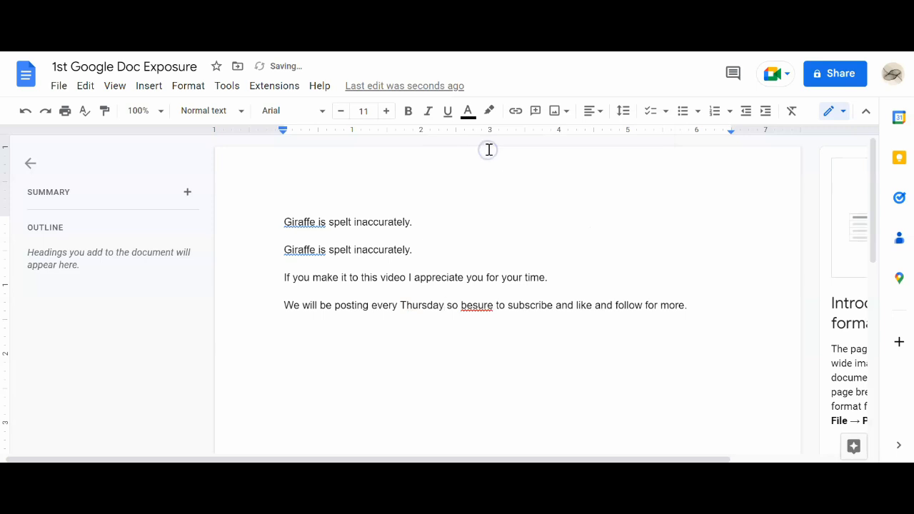
right_click(477, 306)
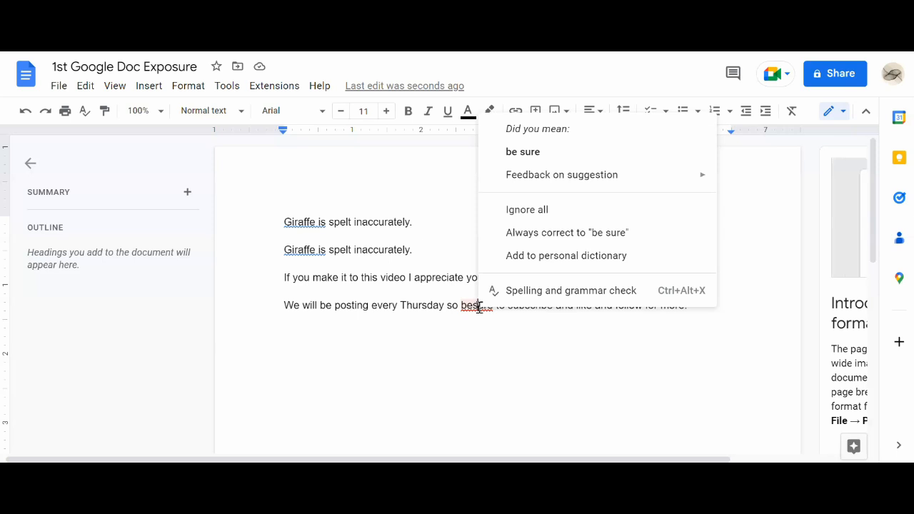
click(513, 152)
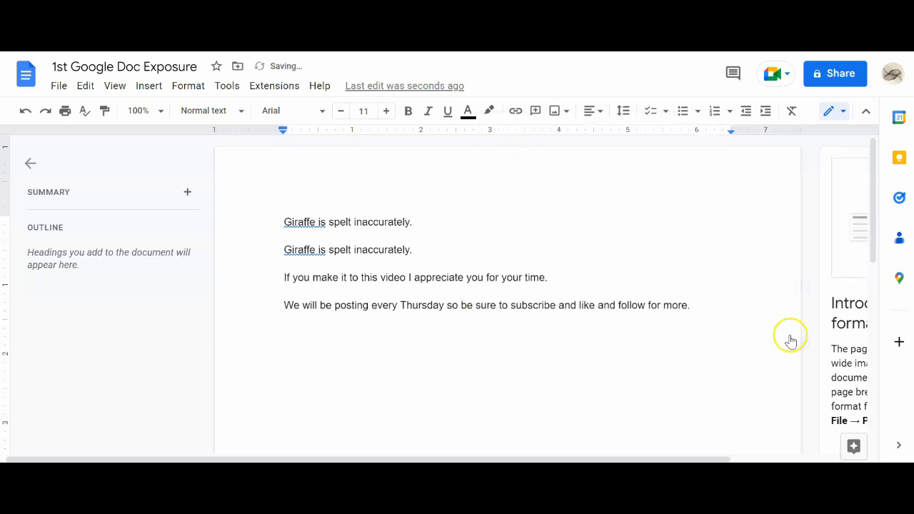
Search the document for the word "posting"
click(526, 250)
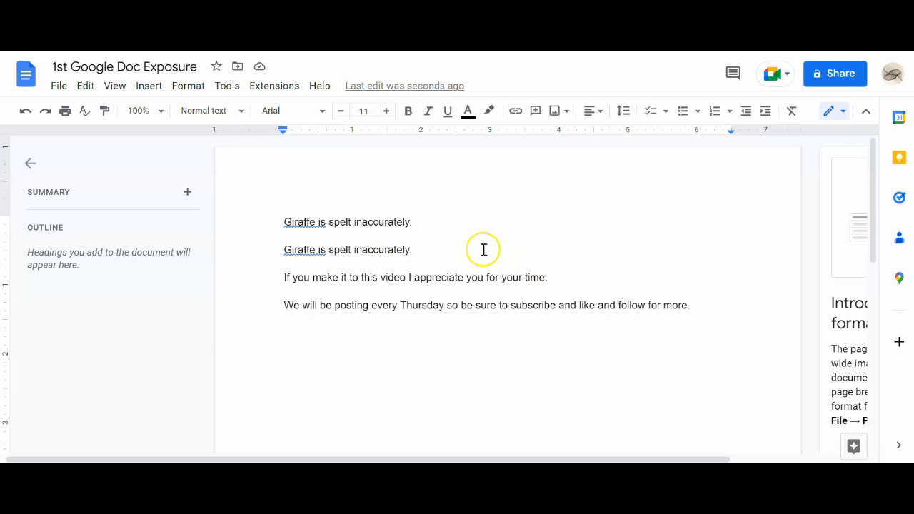
key(Up)
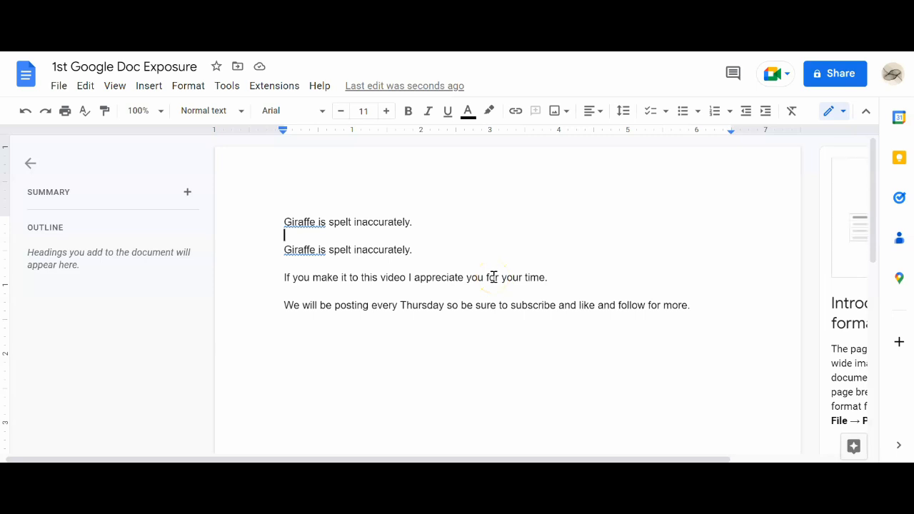
key(ctrl+f)
click(573, 231)
click(642, 150)
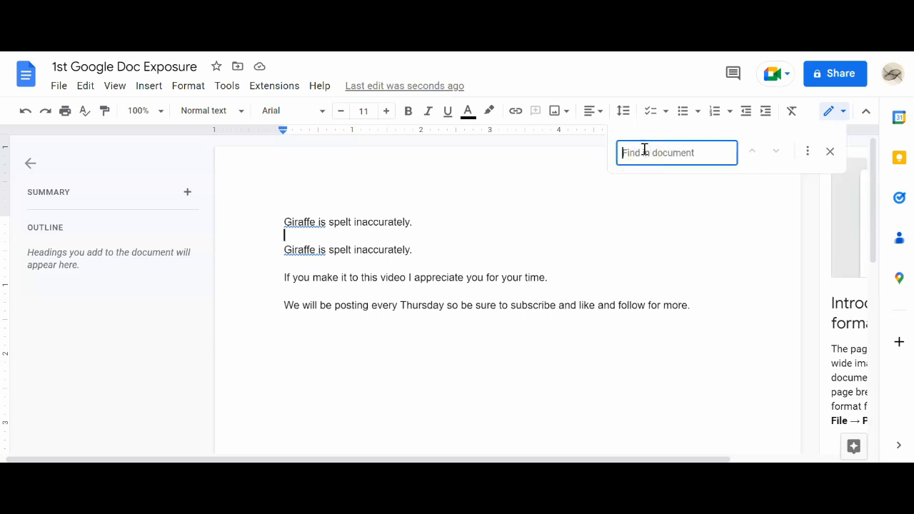
text(posting)
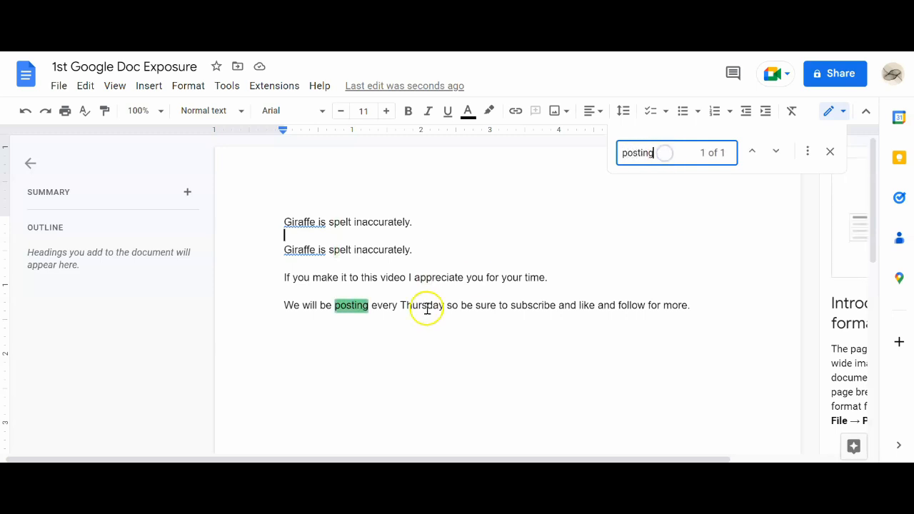
click(783, 156)
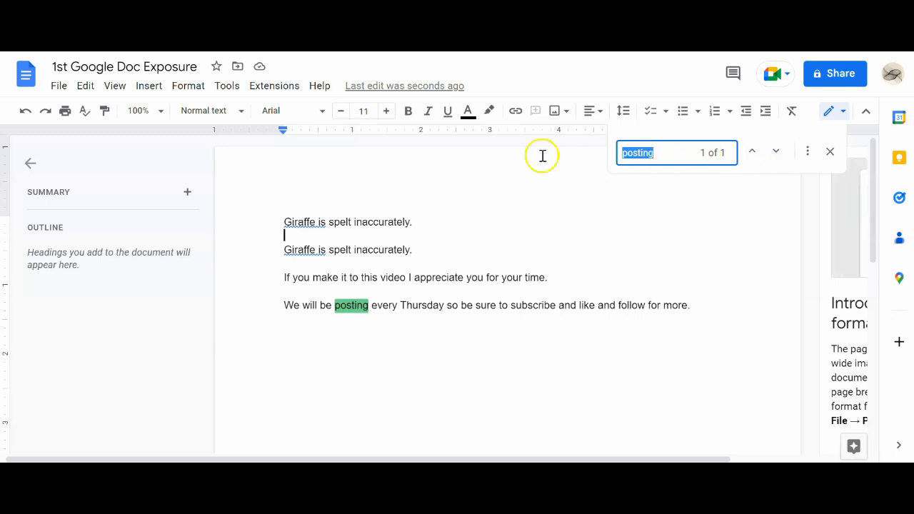
Search the document for "giraffe" up to the second occurrence and view the find and replace options for it
click(306, 250)
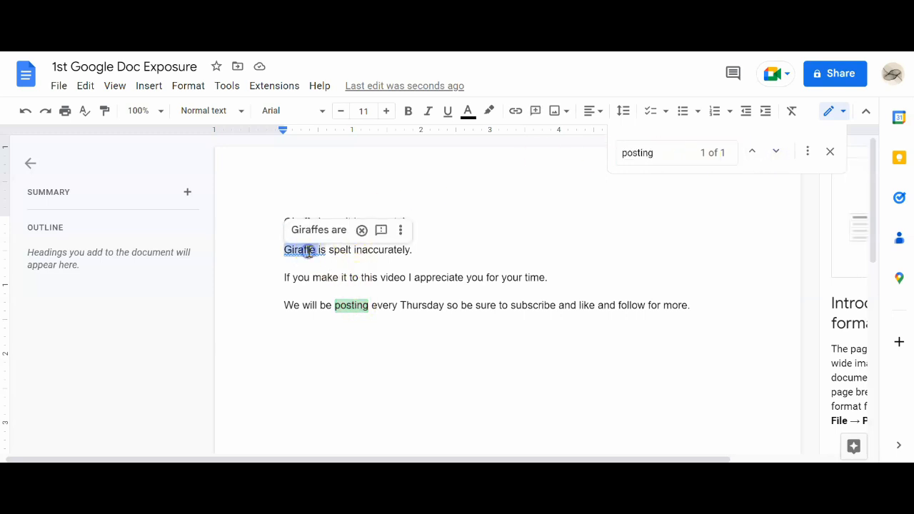
double_click(642, 153)
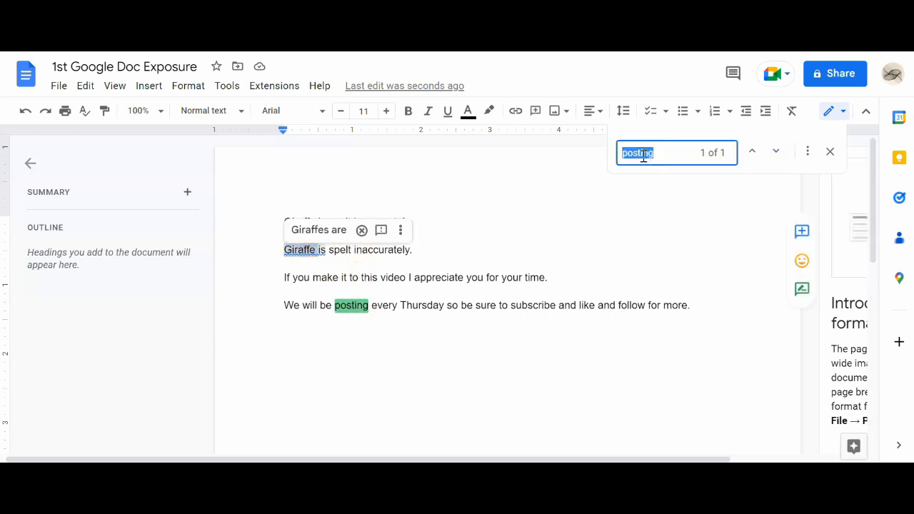
text(giraffe)
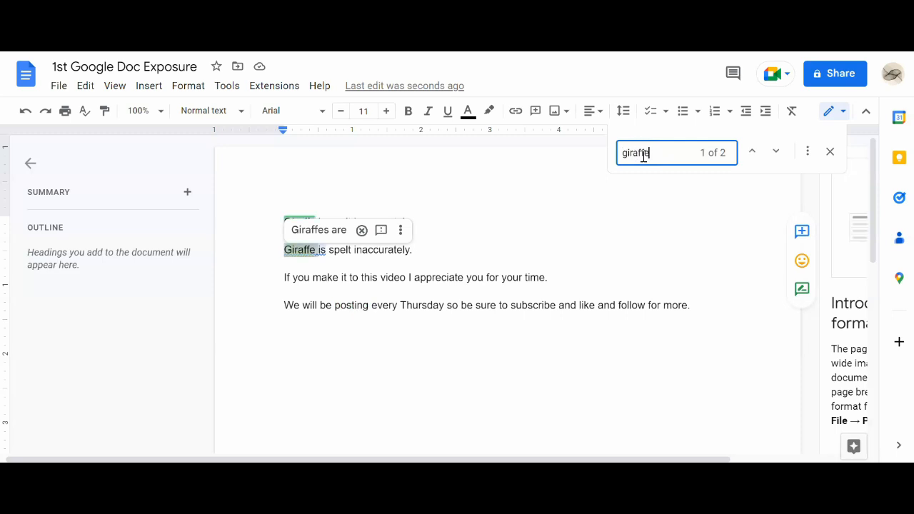
key(Return)
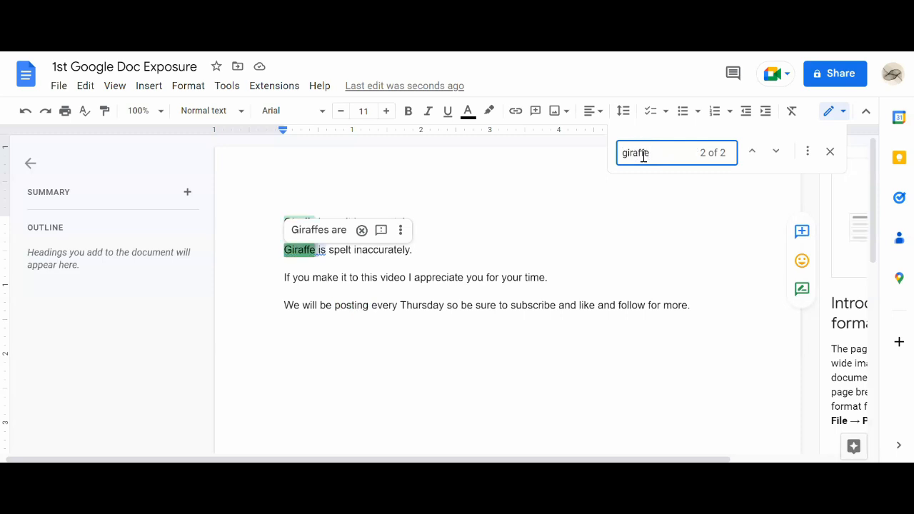
click(807, 151)
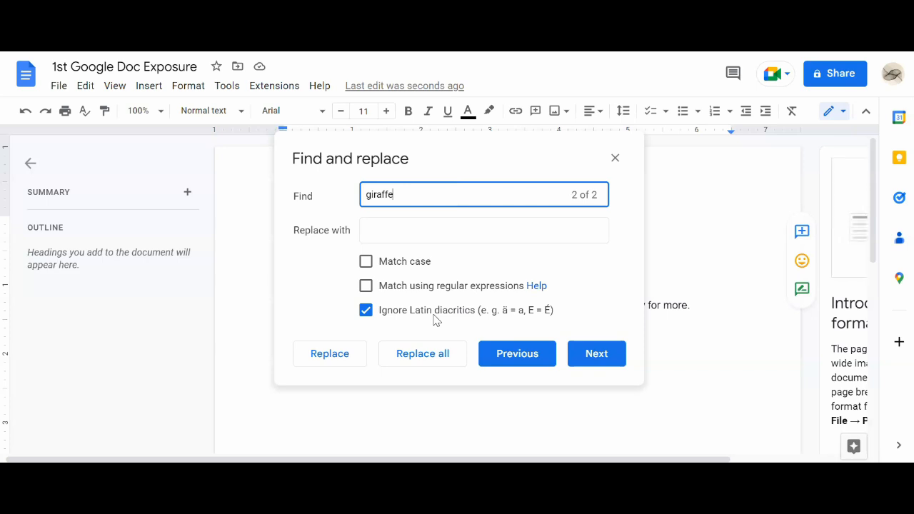
click(613, 158)
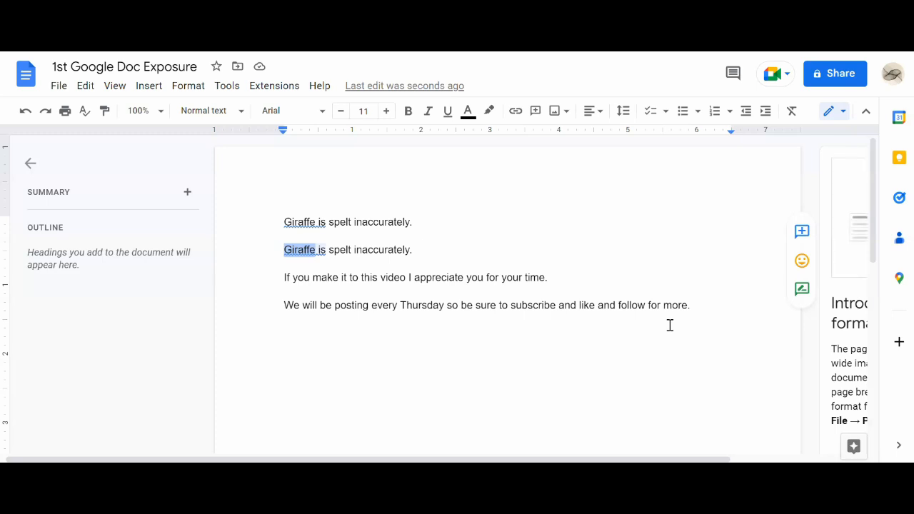
Find the word "sure" in the last line and replace it with "mindful" using find and replace
click(463, 293)
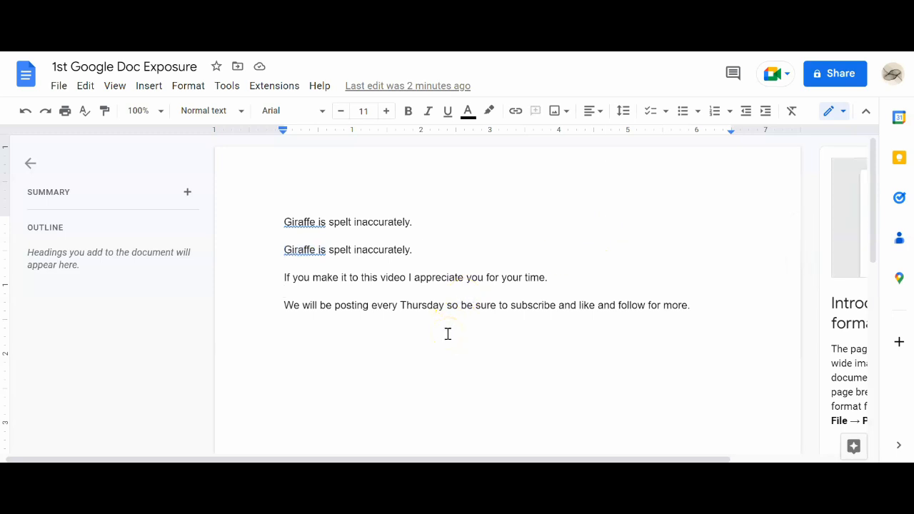
key(ctrl+f)
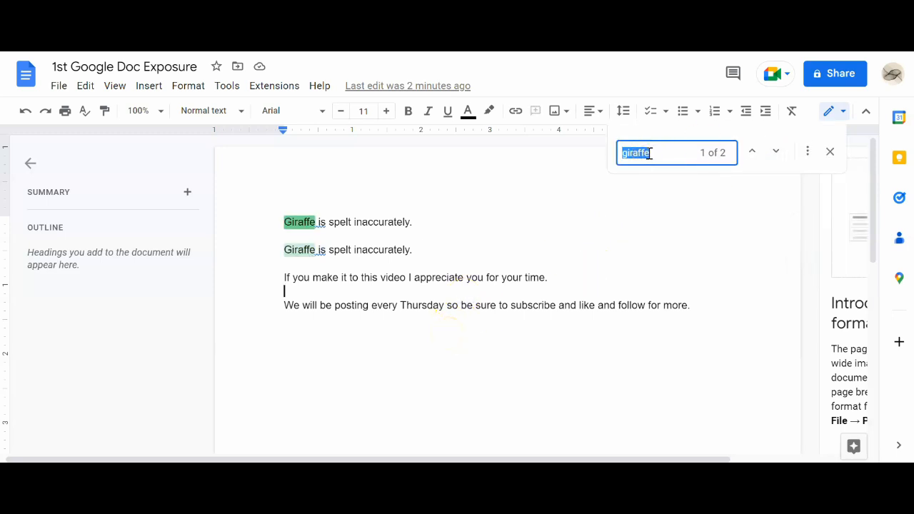
text(sure)
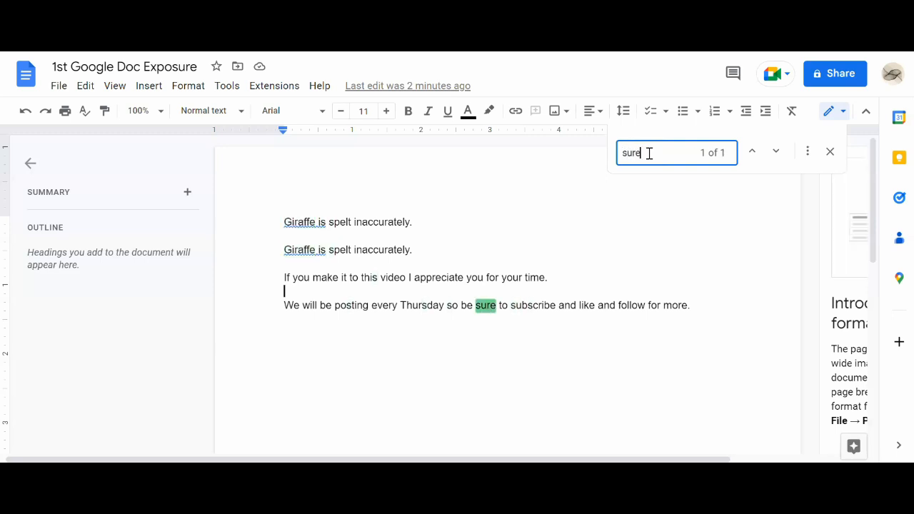
click(811, 157)
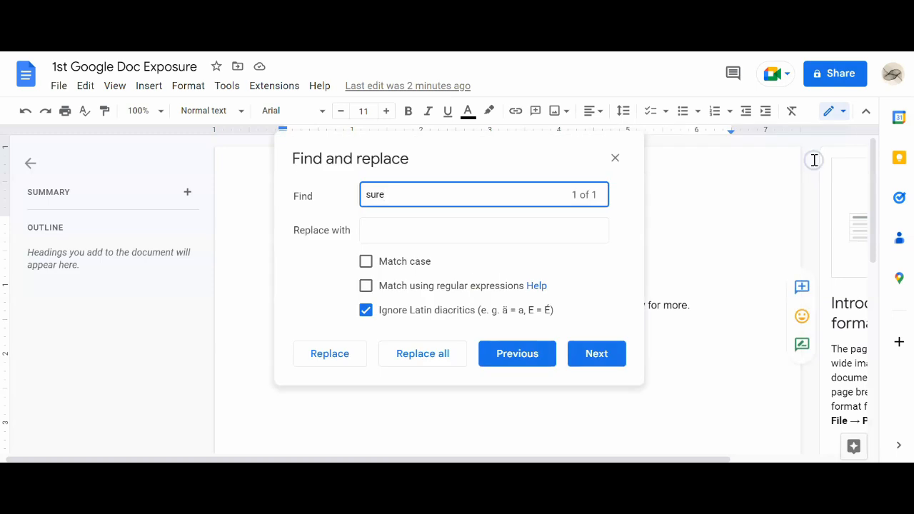
click(396, 229)
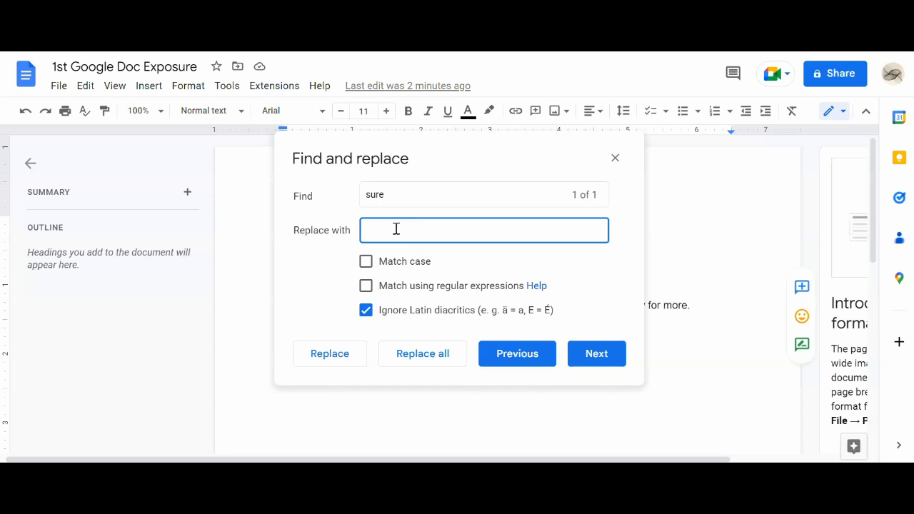
text(mindful)
click(319, 355)
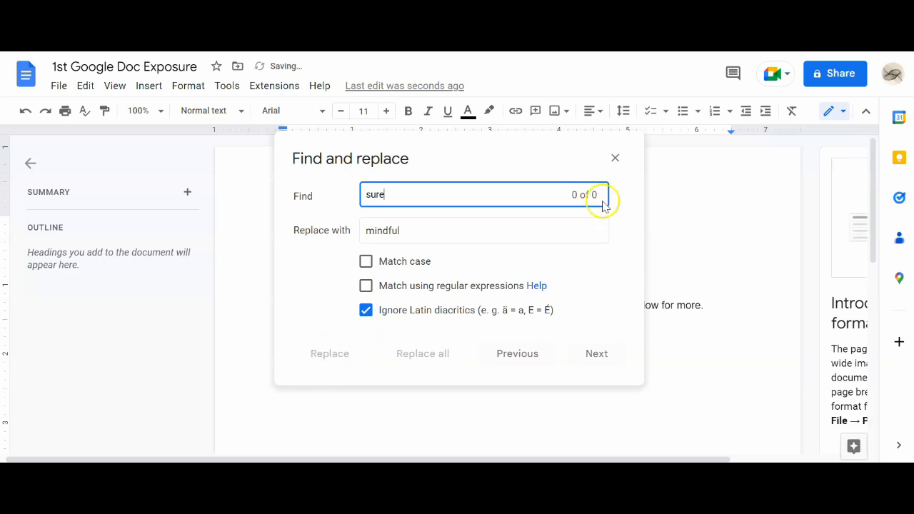
click(615, 157)
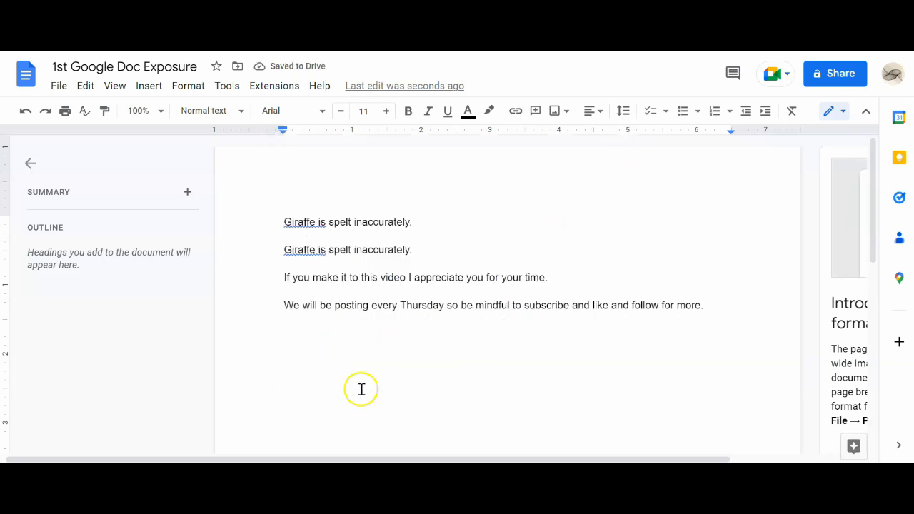
drag(476, 304, 510, 303)
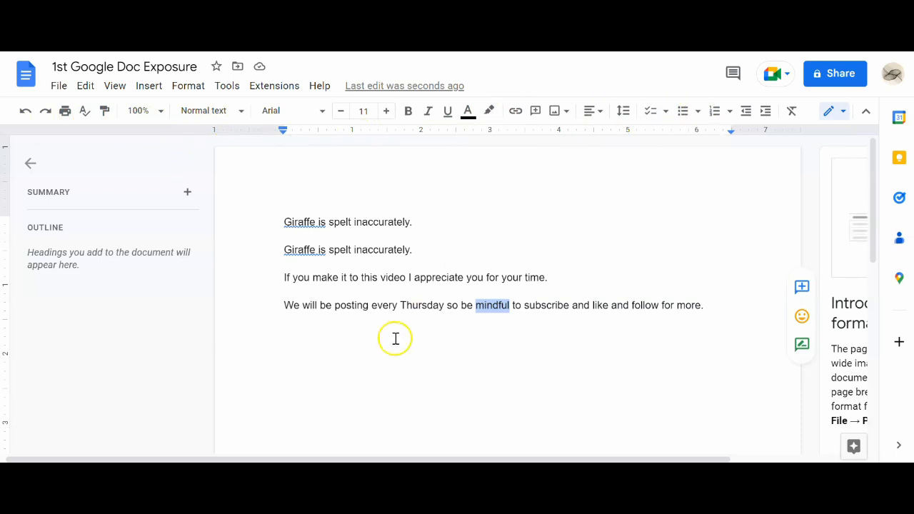
click(117, 67)
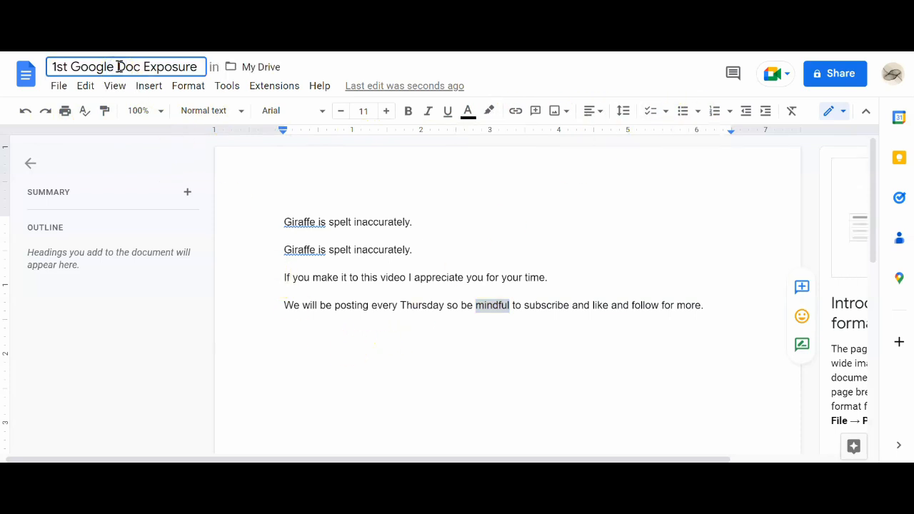
click(318, 189)
click(404, 261)
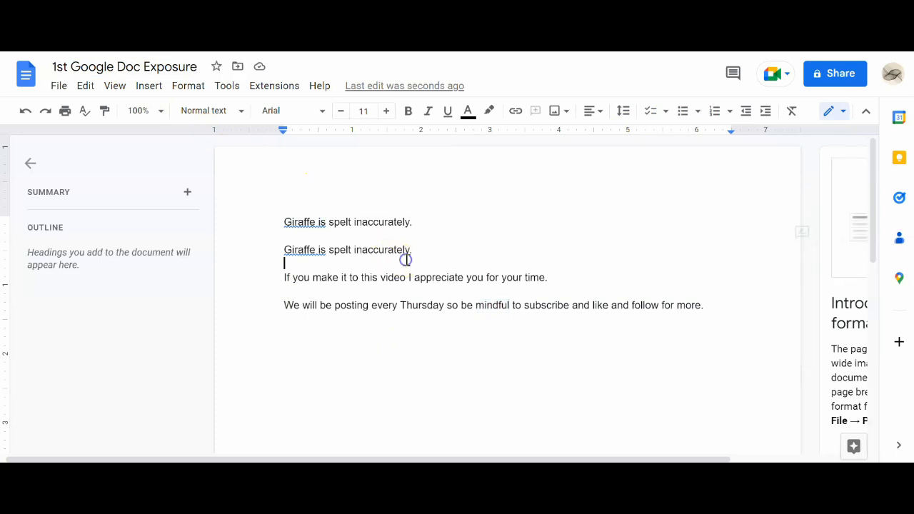